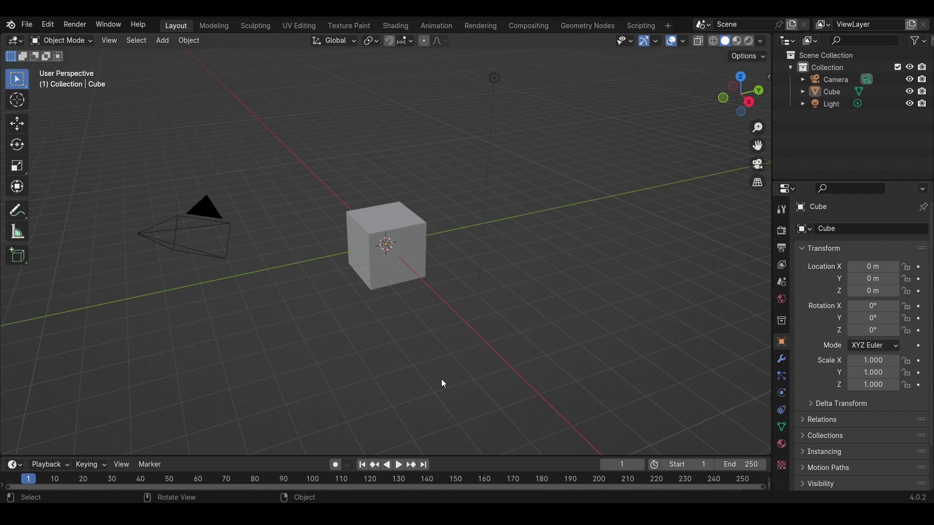
Delete the default objects and add a new cube.
key("a")
key("Delete")
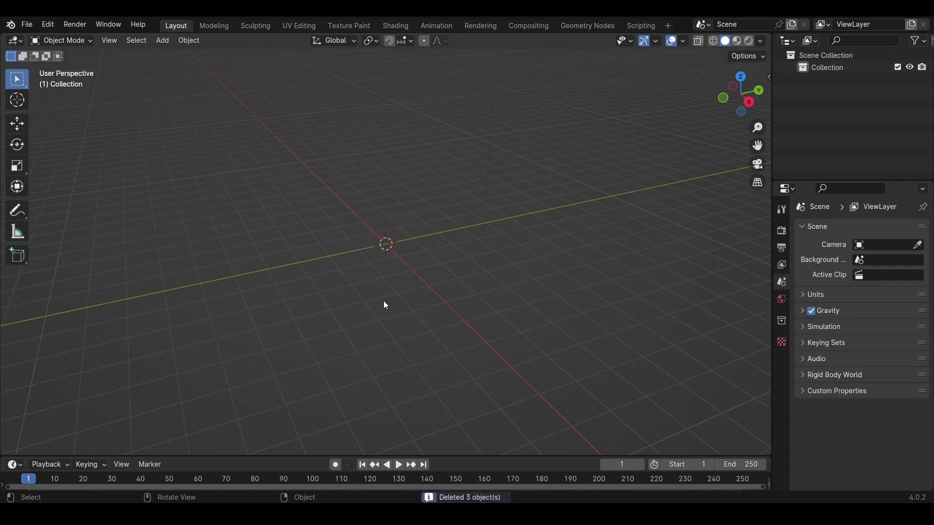
key("shift+a")
mouse_move(261, 63)
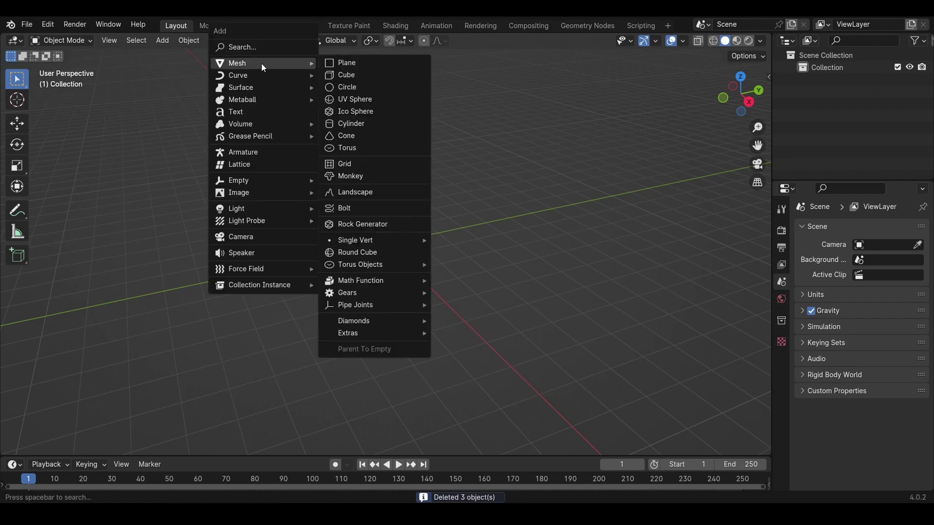
left_click(378, 75)
Flatten the cube vertically and stretch it to 1.8 scale along X.
key("s")
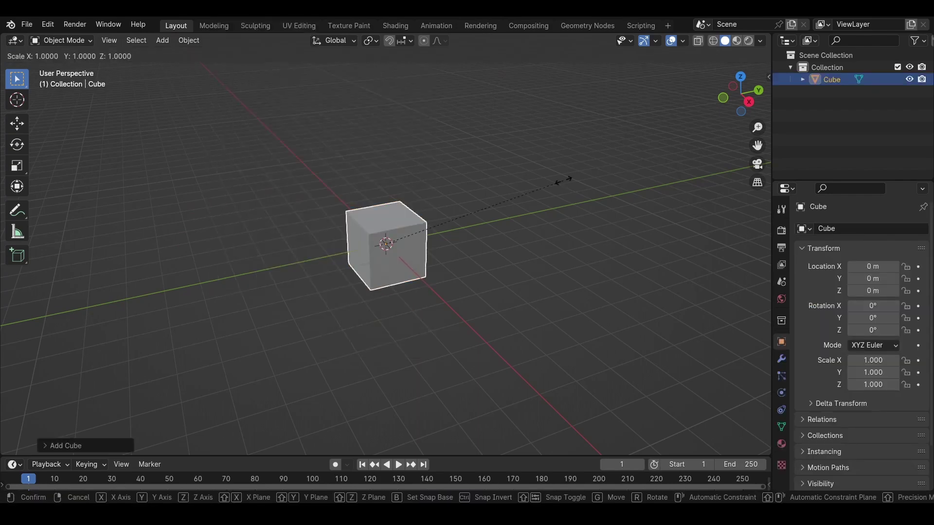
key("z")
left_click(447, 245)
key("s")
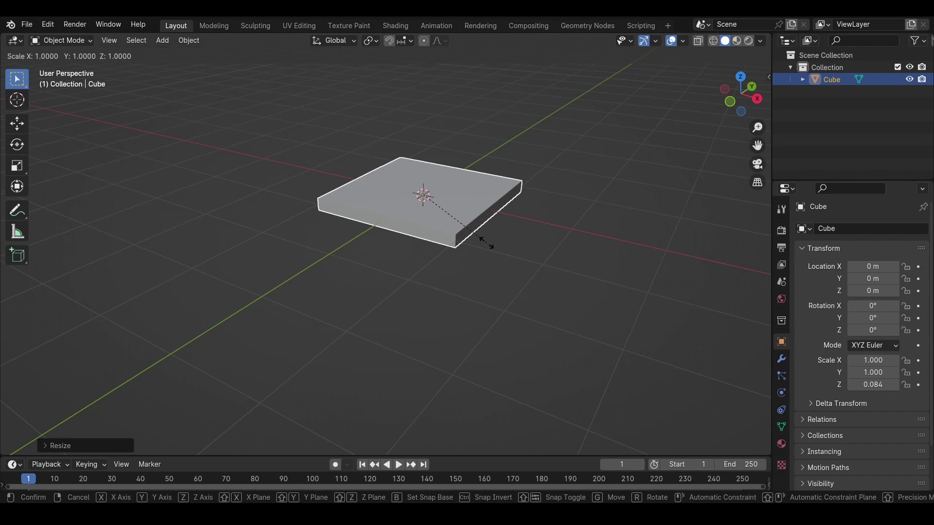
key("x")
middle_click_drag(485, 235, 552, 181)
left_click(547, 254)
Thin the slab to 0.022 on Z and apply its scale.
key("s")
key("z")
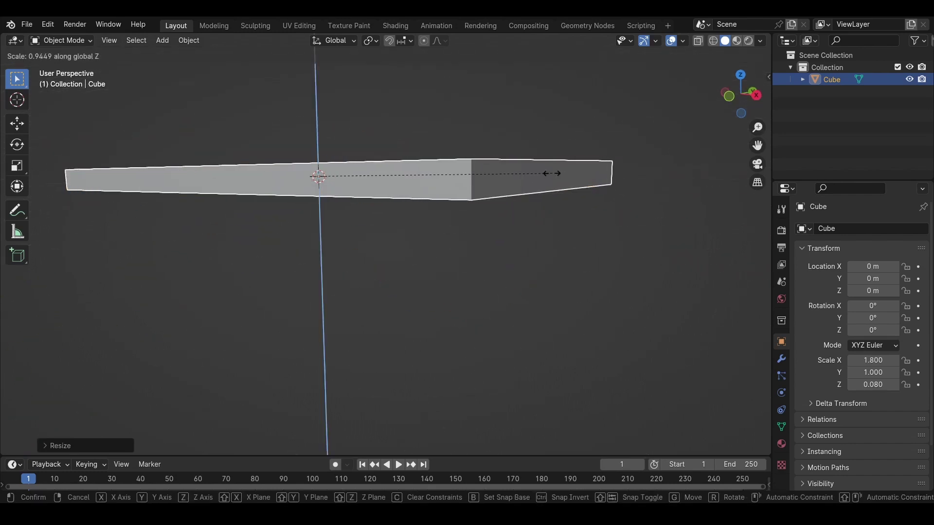
left_click(382, 177)
middle_click_drag(382, 176, 363, 216)
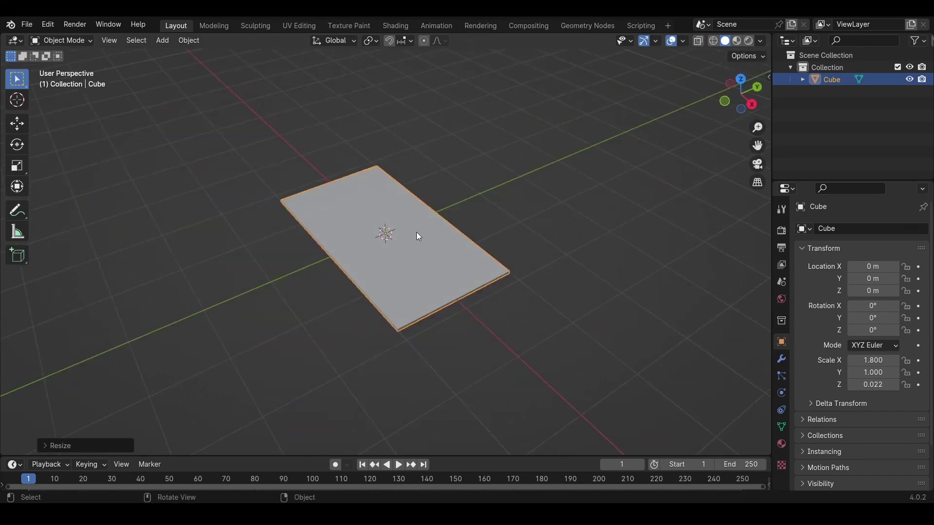
key("ctrl+a")
left_click(348, 232)
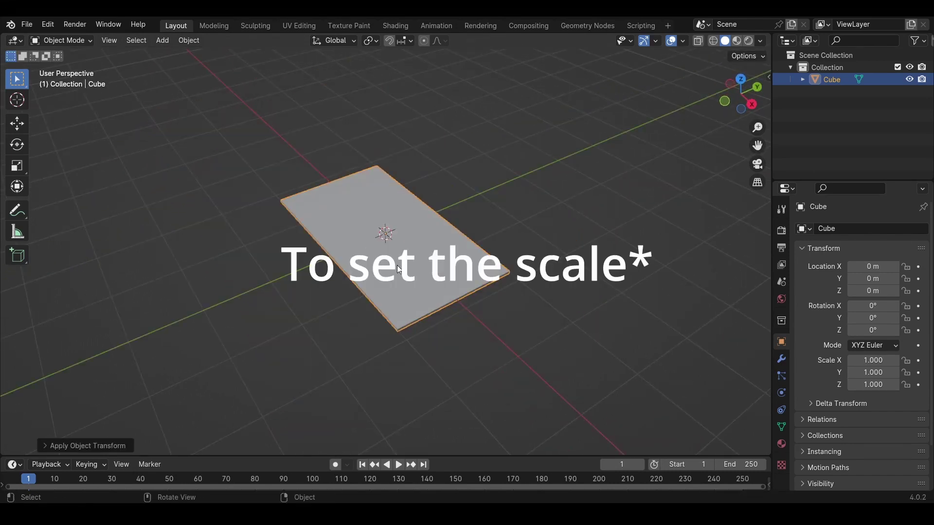
In Edit Mode, add a centred loop cut of 75 cuts across the slab.
scroll(404, 285, "up", 3)
key("Tab")
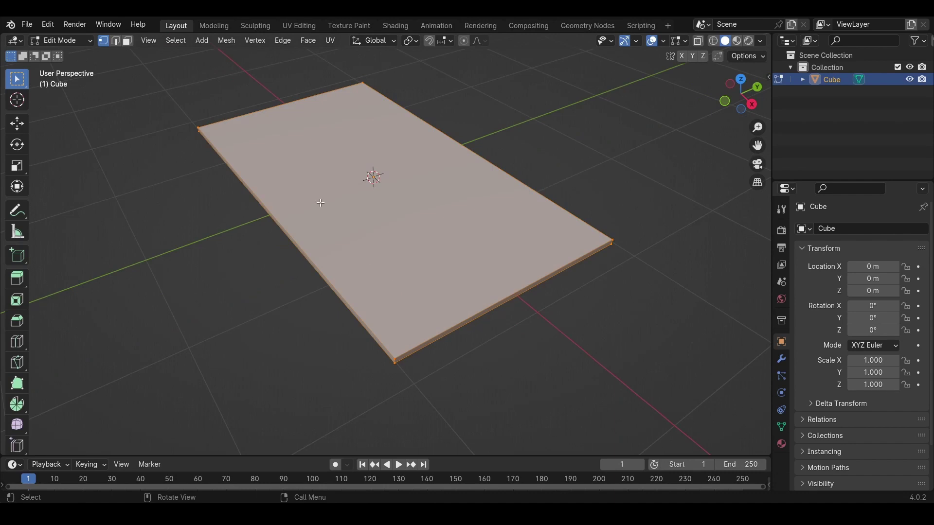
key("ctrl+r")
left_click(296, 205)
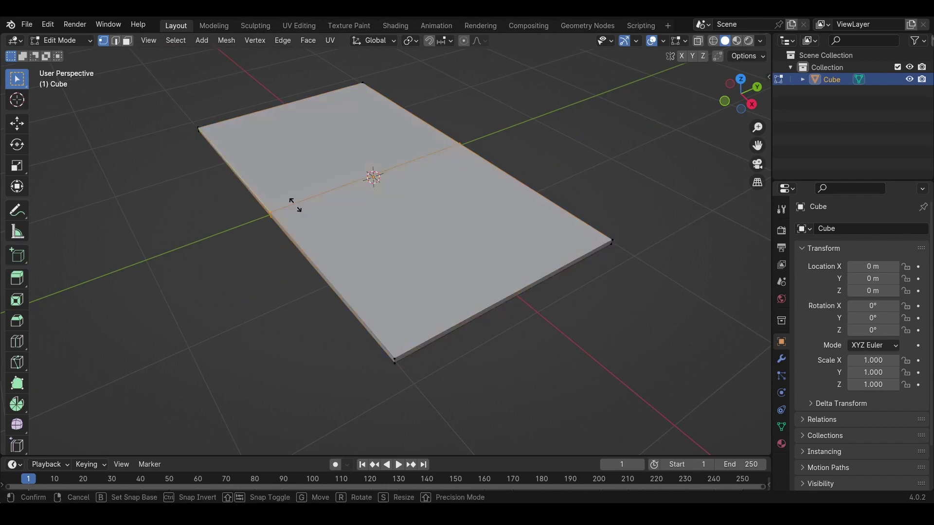
right_click(296, 205)
left_click(88, 446)
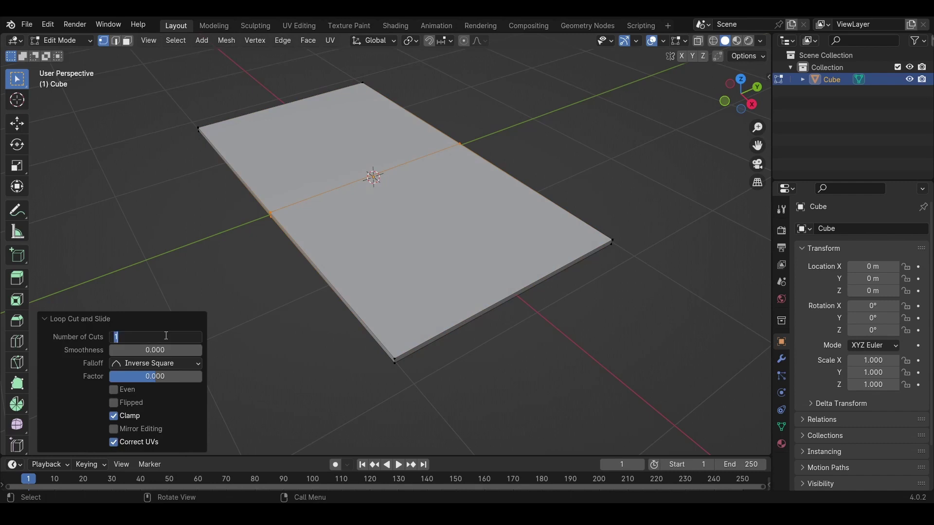
left_click(165, 336)
type("75")
key("Return")
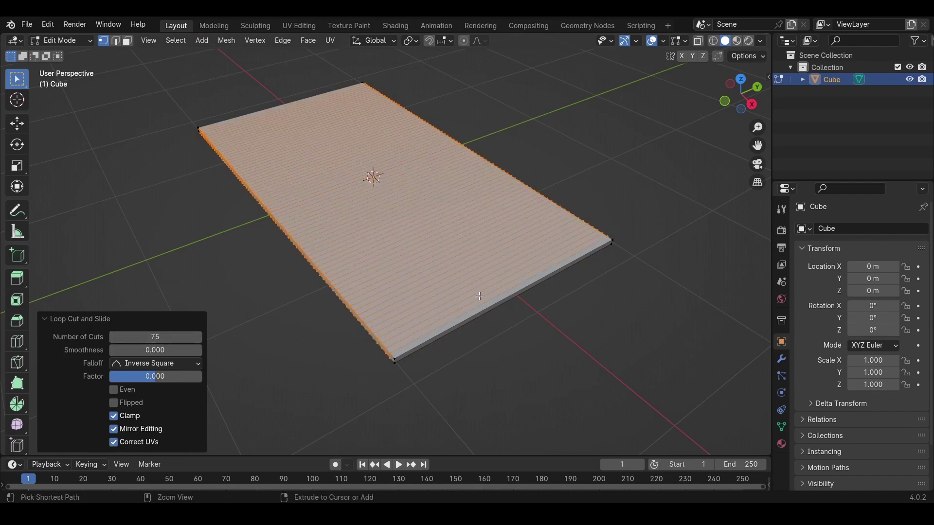
Add another centred 75-cut loop along the slab's length.
key("ctrl+r")
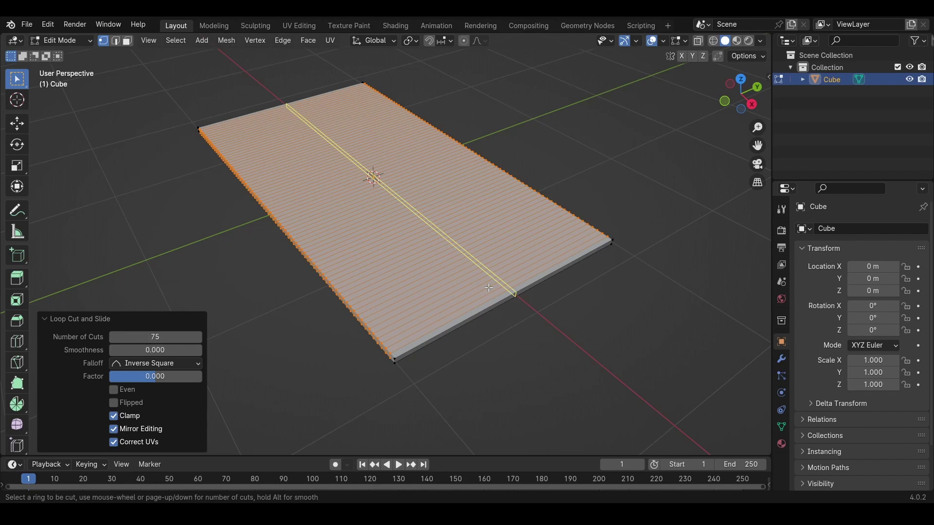
left_click(489, 288)
right_click(487, 291)
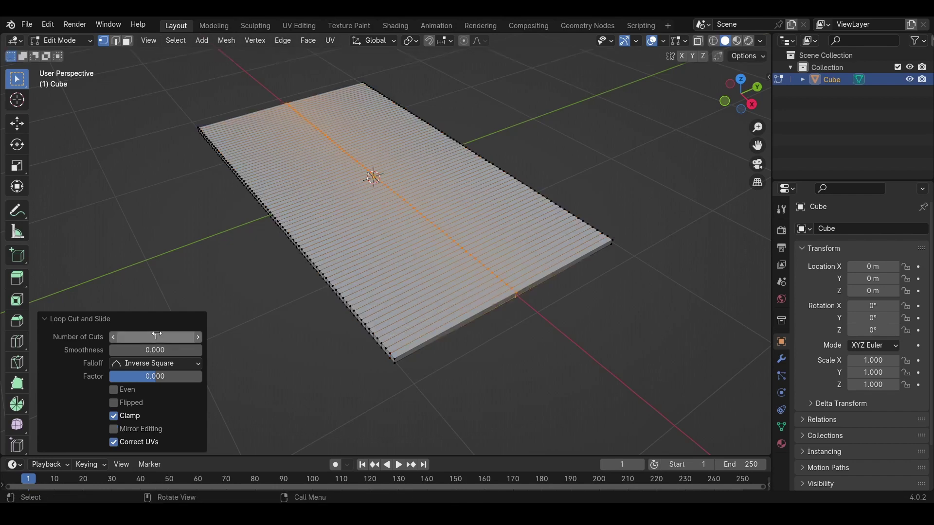
left_click(157, 336)
key("Return")
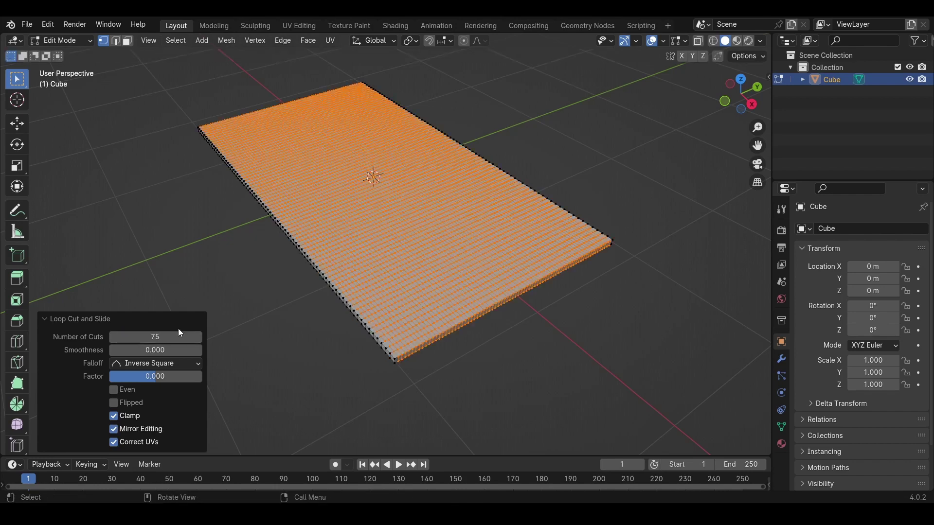
Add two loop cuts around the slab's thickness.
key("Tab")
scroll(504, 344, "up", 10)
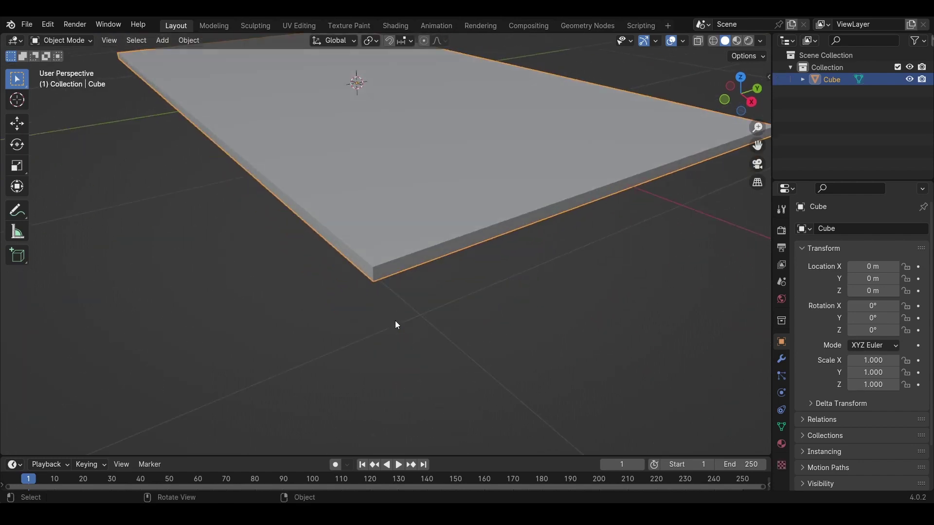
key("Tab")
scroll(382, 253, "down", 8)
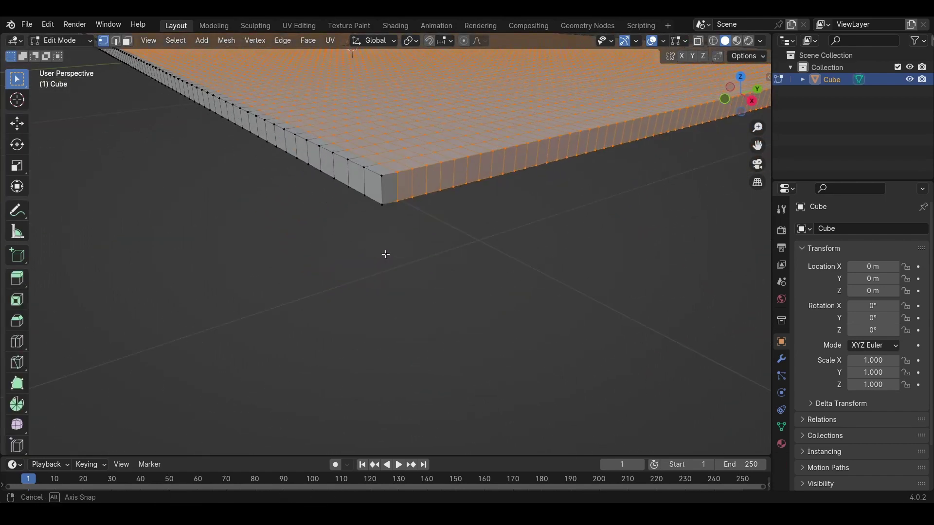
key("ctrl+r")
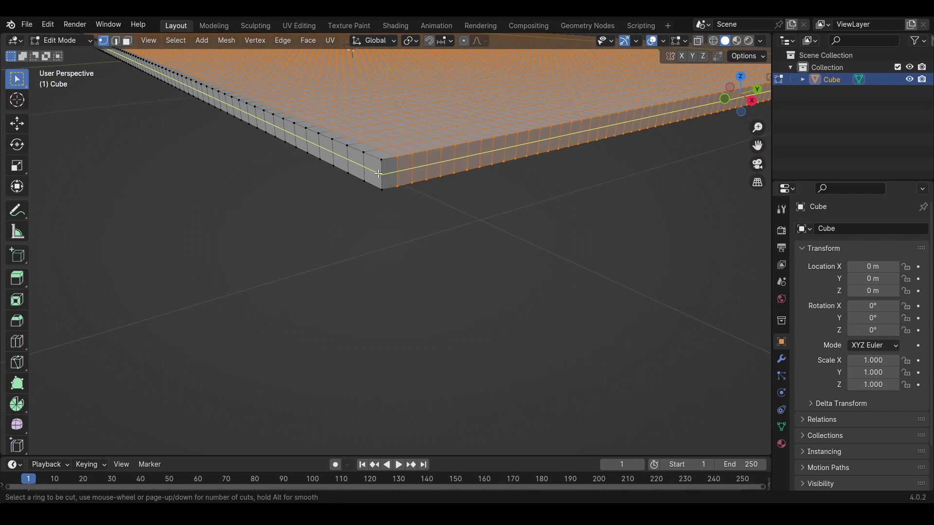
scroll(379, 173, "up", 1)
left_click(379, 174)
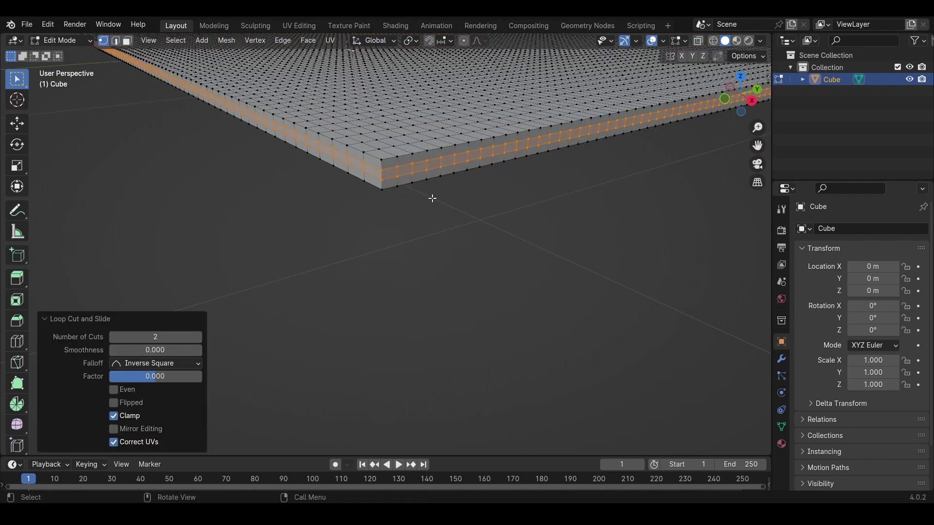
scroll(432, 199, "down", 6)
middle_click_drag(433, 199, 535, 218)
Back in Object Mode, add Cloth physics to the slab.
scroll(535, 219, "up", 3)
key("Tab")
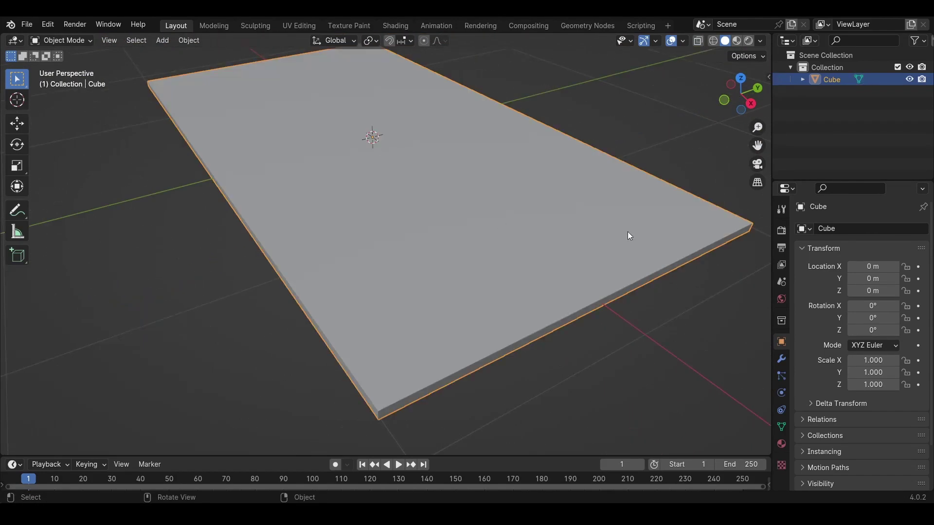
left_click(780, 394)
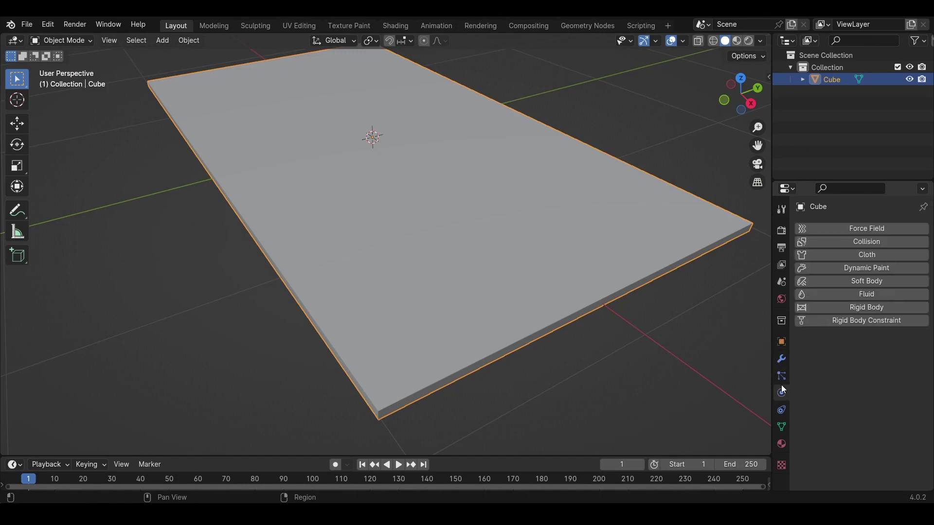
left_click(838, 255)
scroll(837, 272, "down", 15)
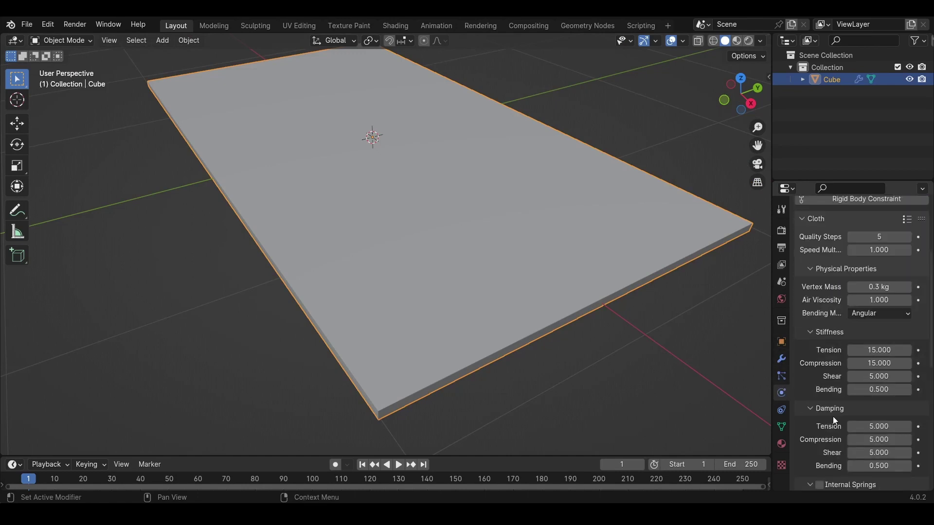
scroll(817, 389, "down", 2)
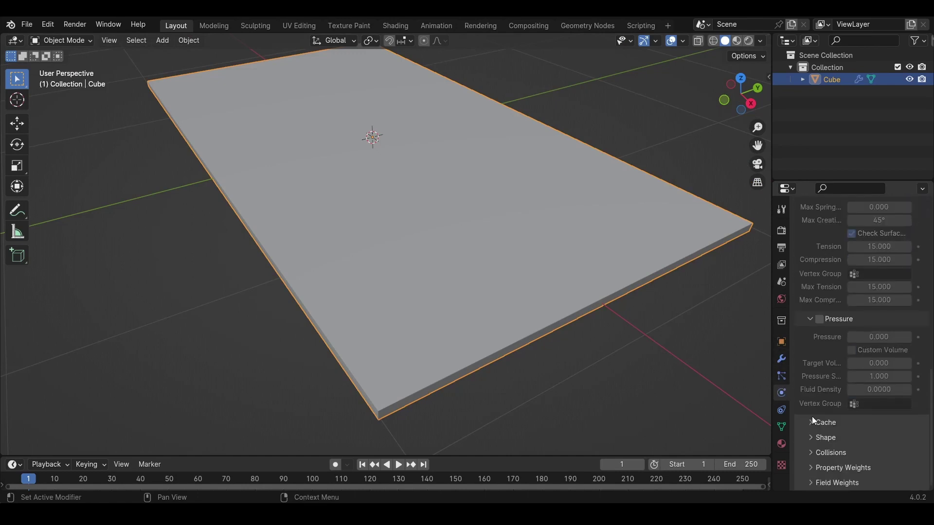
scroll(818, 327, "up", 2)
Enable cloth Pressure at 1.000 and expand the Field Weights panel.
left_click(820, 343)
left_click(880, 361)
type("1")
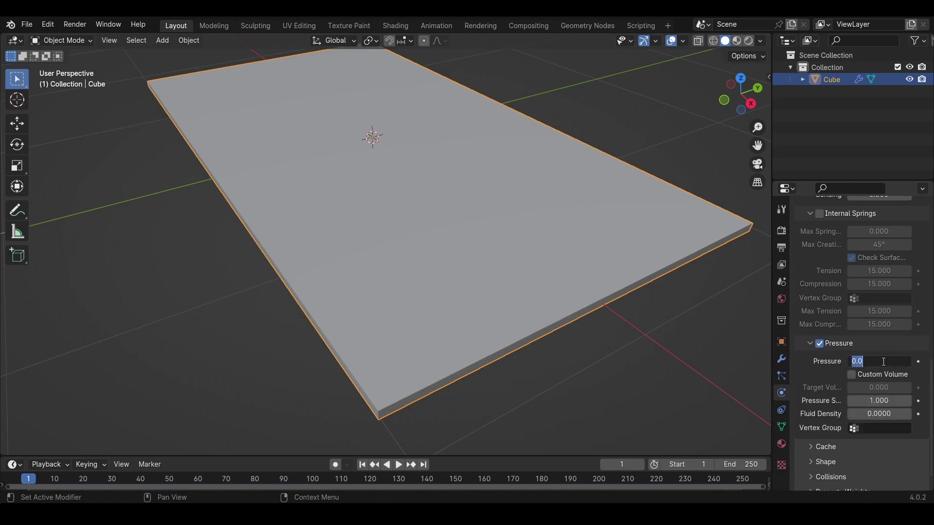
key("Return")
scroll(837, 405, "down", 2)
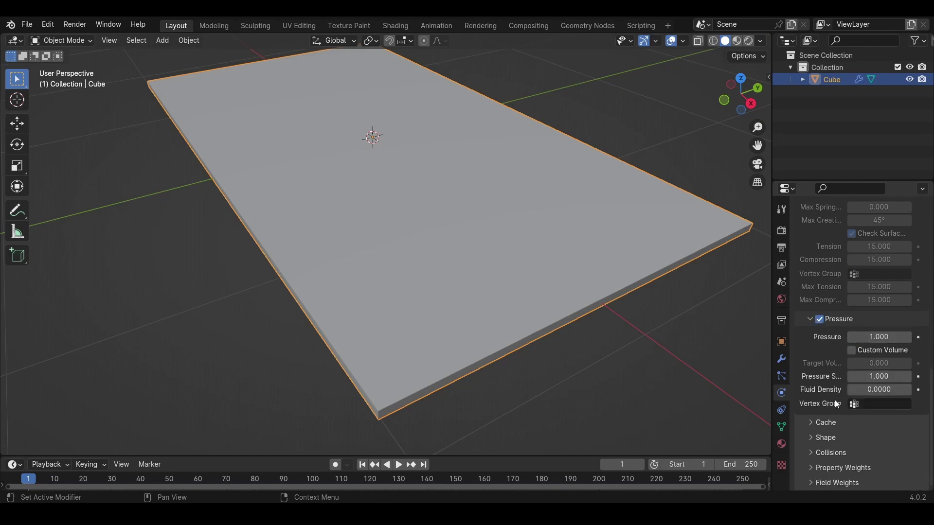
scroll(814, 486, "down", 2)
left_click(814, 461)
scroll(885, 356, "down", 10)
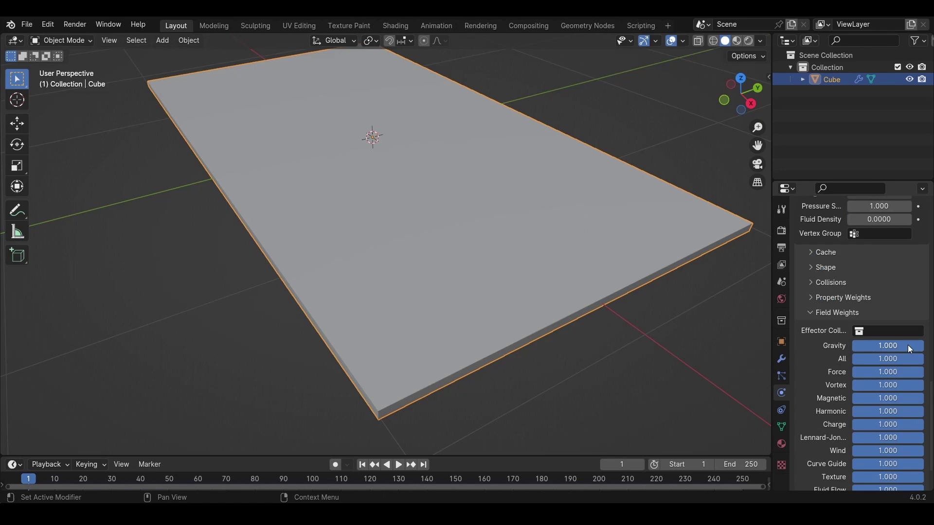
Set cloth gravity to 0 and run the simulation to frame 37 to puff the pillow.
left_click_drag(920, 346, 851, 346)
middle_click_drag(417, 385, 411, 437)
left_click(399, 466)
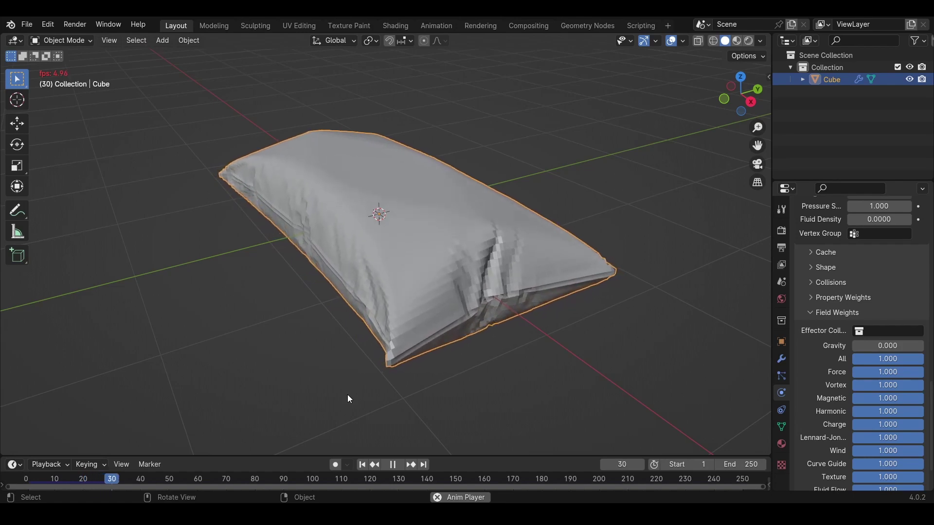
left_click(394, 465)
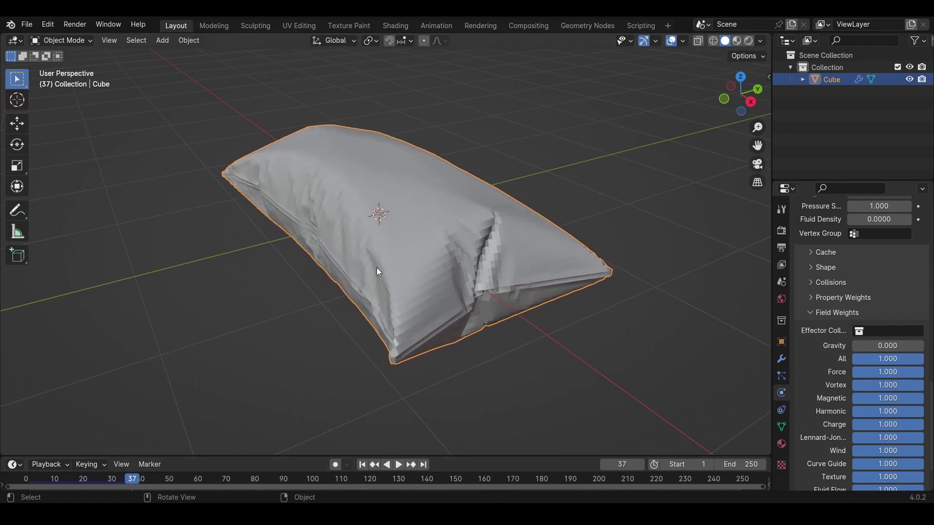
middle_click_drag(379, 271, 588, 277)
Apply the Cloth modifier to bake the pillow shape into the mesh.
left_click(781, 358)
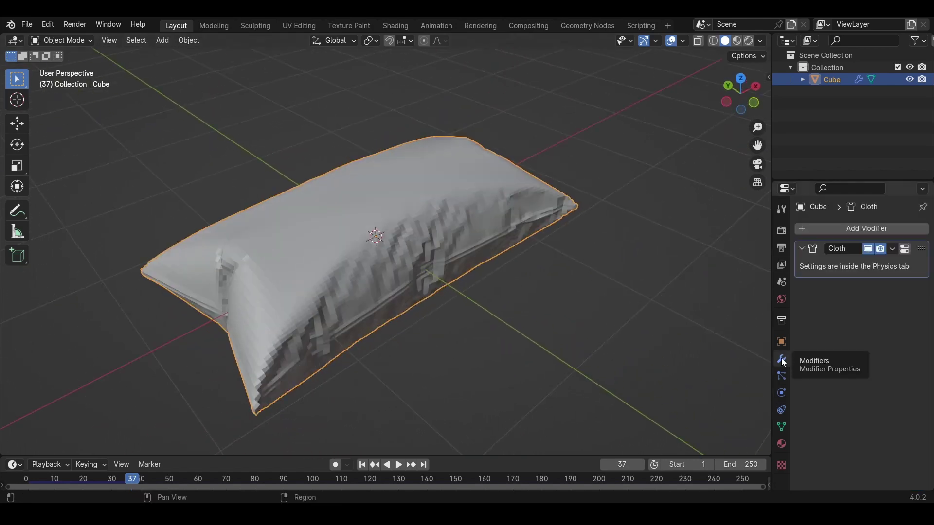
left_click(893, 248)
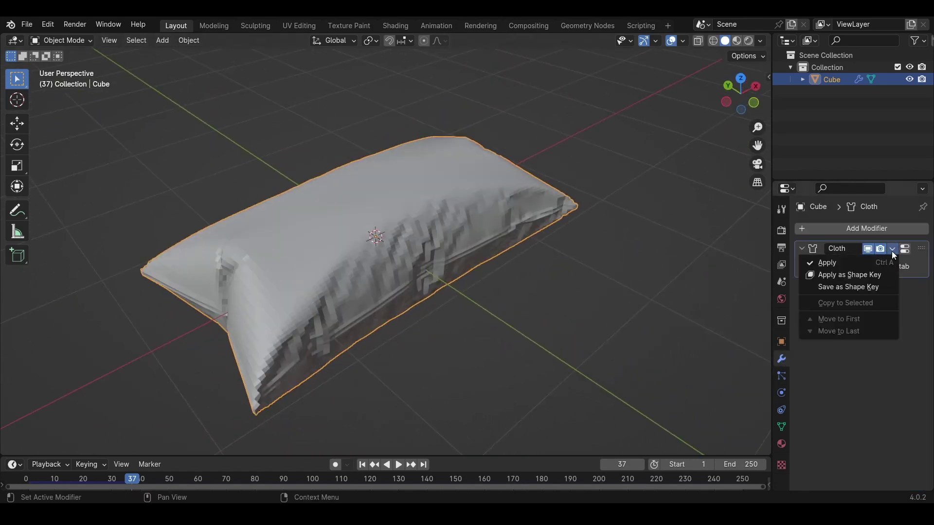
left_click(866, 264)
scroll(306, 292, "up", 3)
Shade the pillow with Auto Smooth at 30°.
right_click(306, 288)
left_click(381, 258)
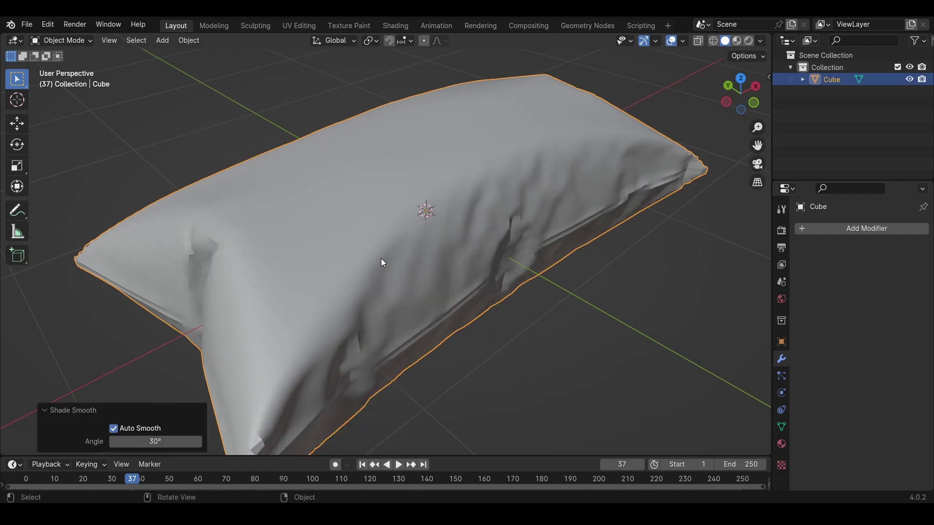
mouse_move(381, 258)
middle_mouse_down()
mouse_move(614, 238)
mouse_move(410, 267)
mouse_move(288, 252)
middle_mouse_up()
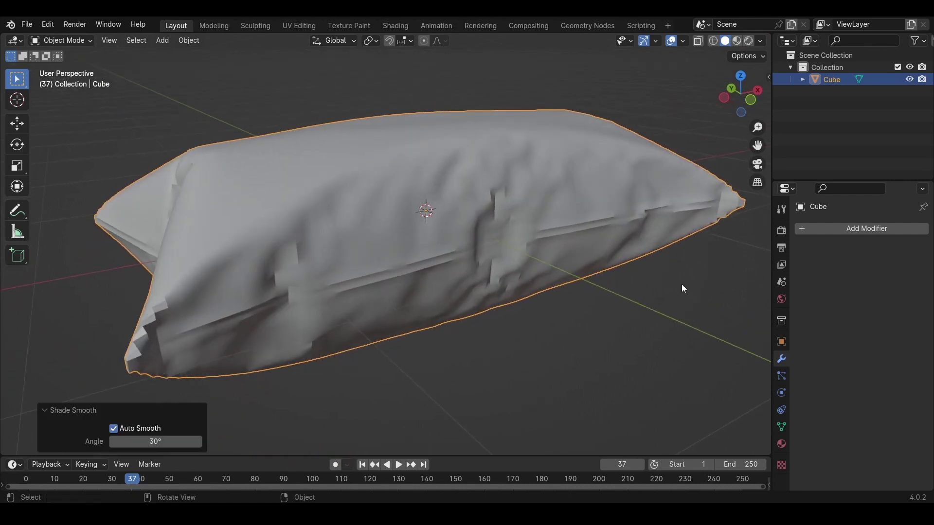
Add a Catmull-Clark Subdivision Surface modifier with viewport level 1 and render level 2.
left_click(850, 230)
left_click(829, 234)
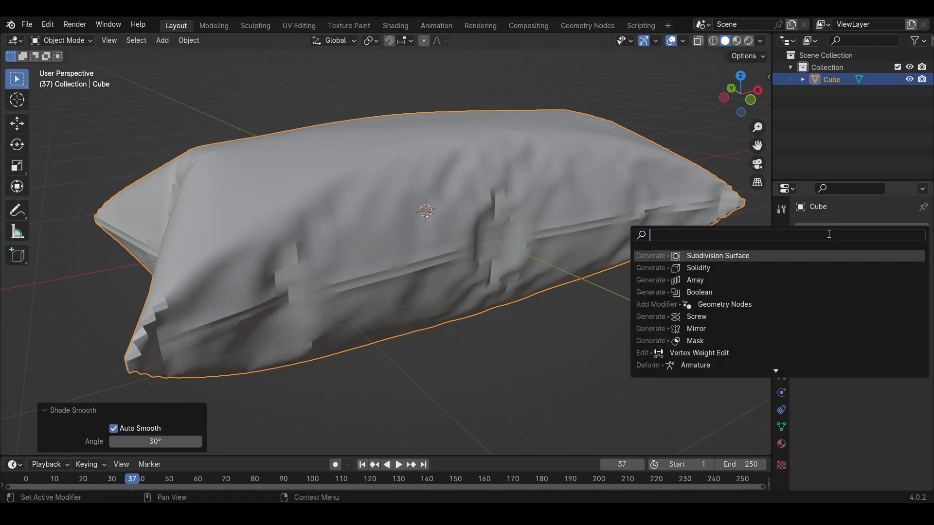
left_click(730, 255)
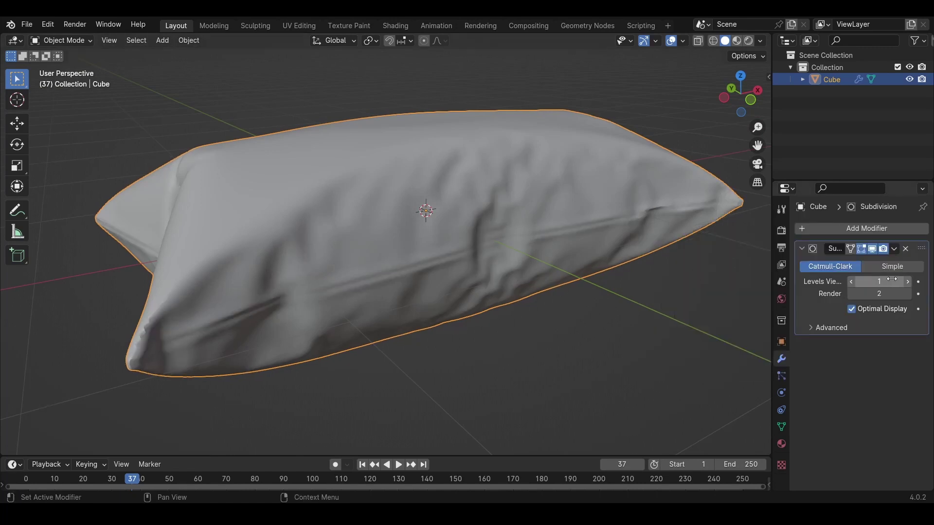
left_click(907, 281)
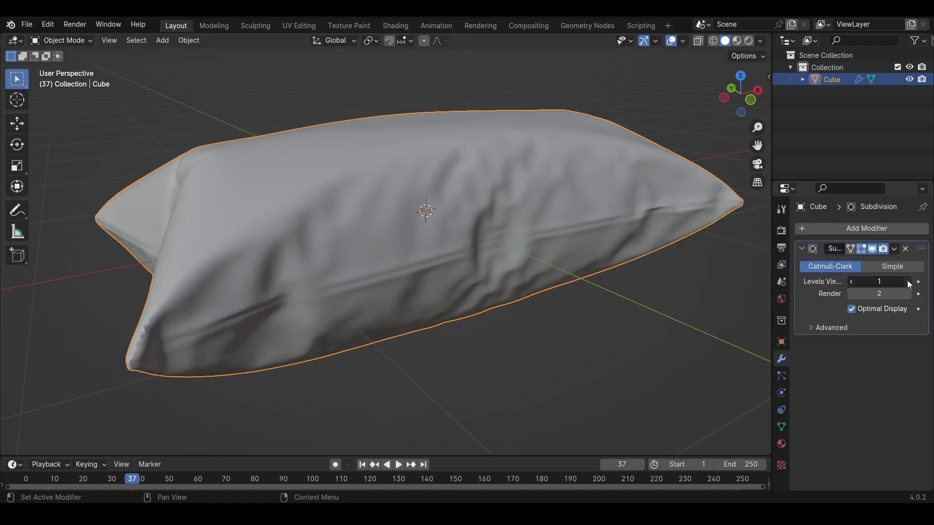
left_click(852, 281)
middle_click_drag(486, 272, 825, 331)
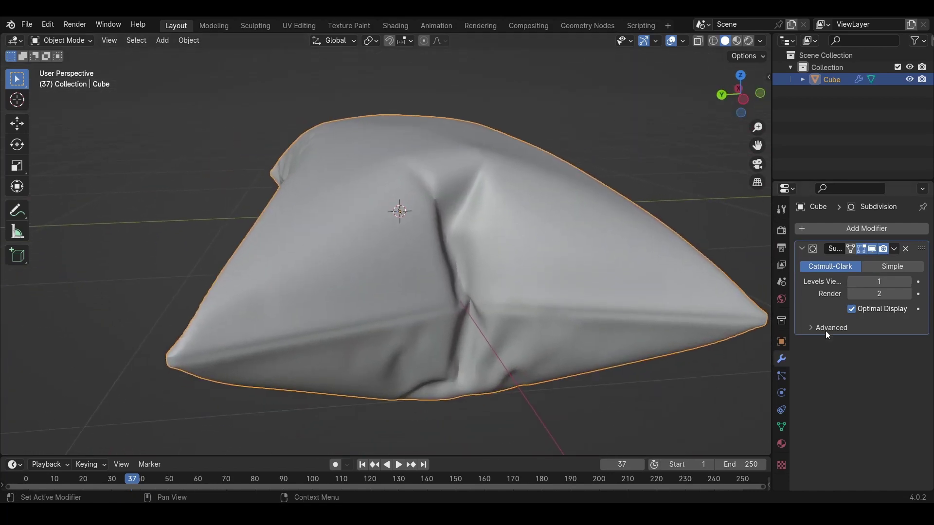
Create a new pillow material with Metallic 1.000 and Roughness 0.298.
left_click(781, 443)
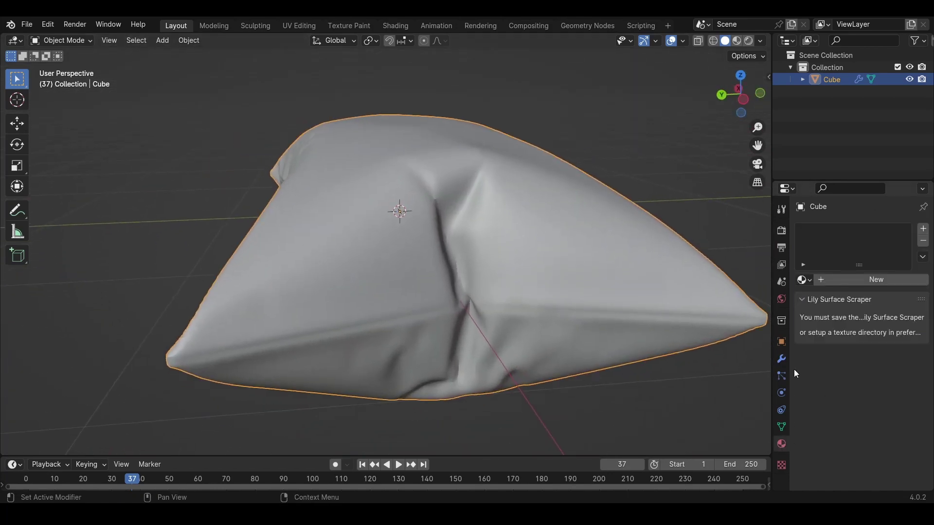
left_click(842, 279)
scroll(850, 315, "down", 3)
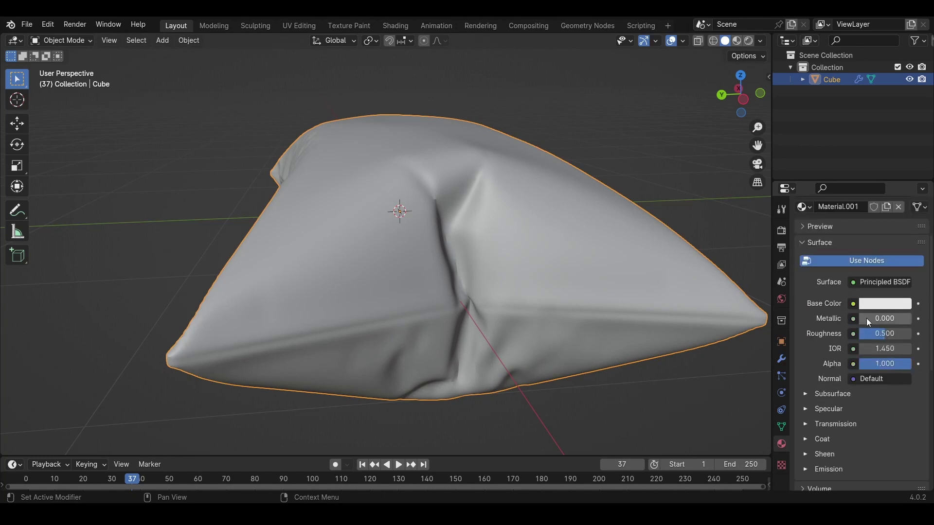
left_click_drag(866, 318, 893, 334)
Set specular Anisotropic to 1.000 with anisotropic rotation 0.615.
scroll(849, 340, "down", 5)
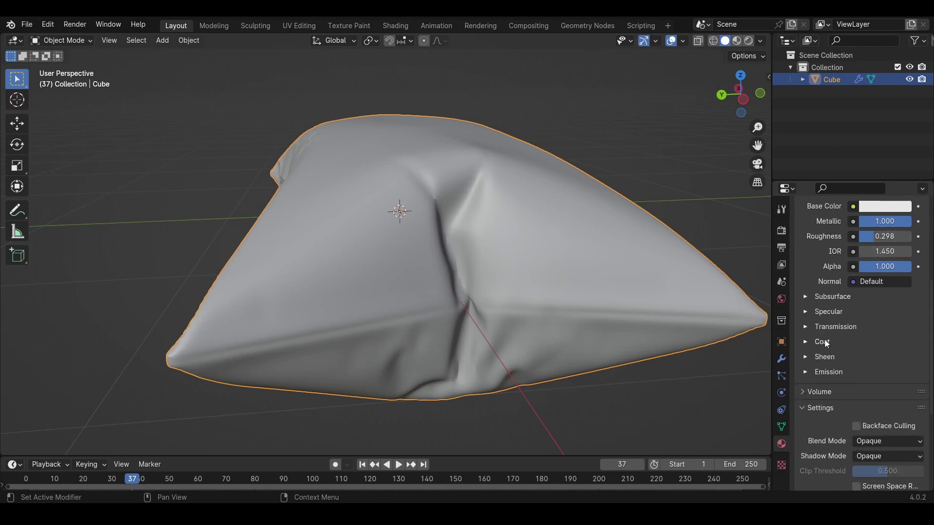
left_click(805, 311)
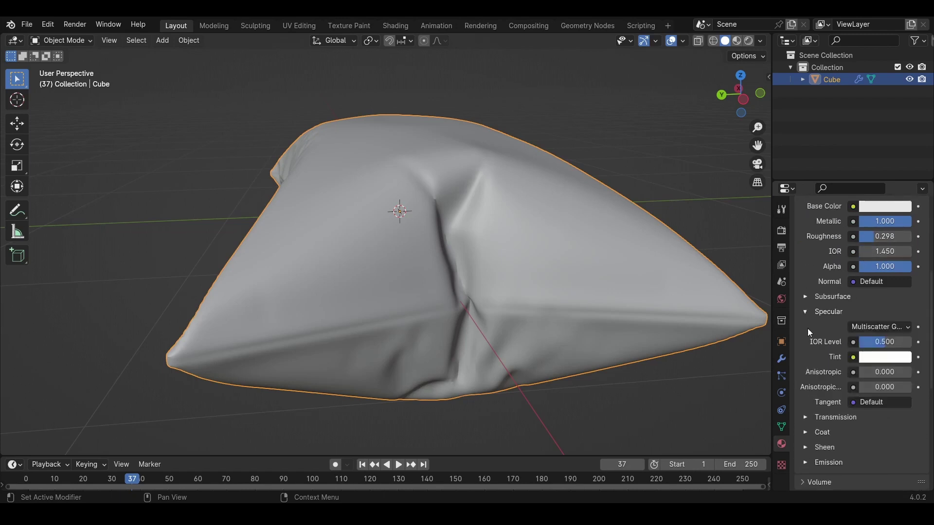
left_click_drag(884, 372, 882, 388)
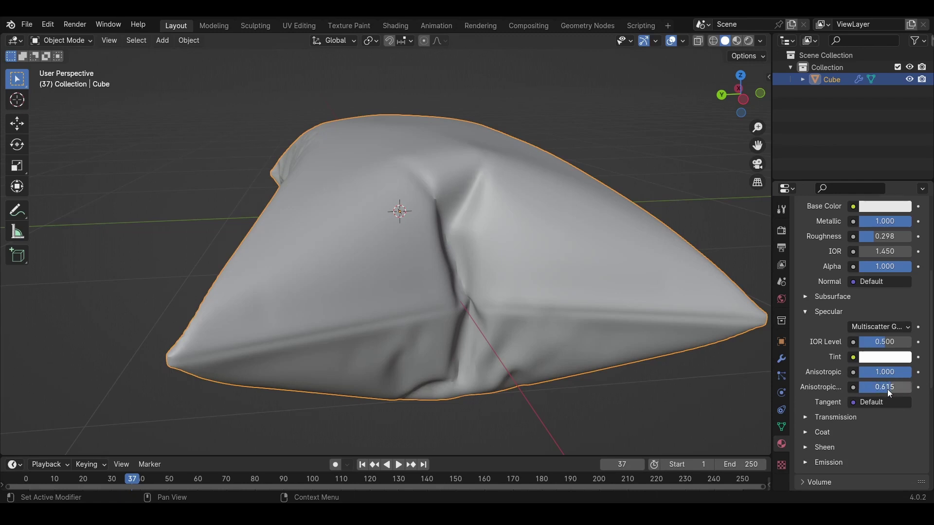
middle_click_drag(394, 262, 734, 188)
Switch the render engine to Cycles using GPU Compute.
left_click(782, 231)
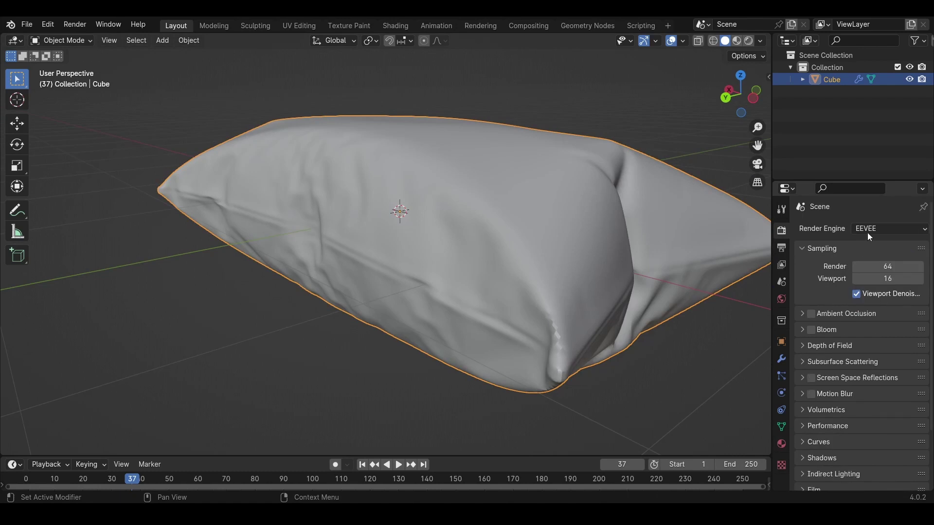
left_click(895, 228)
left_click(888, 268)
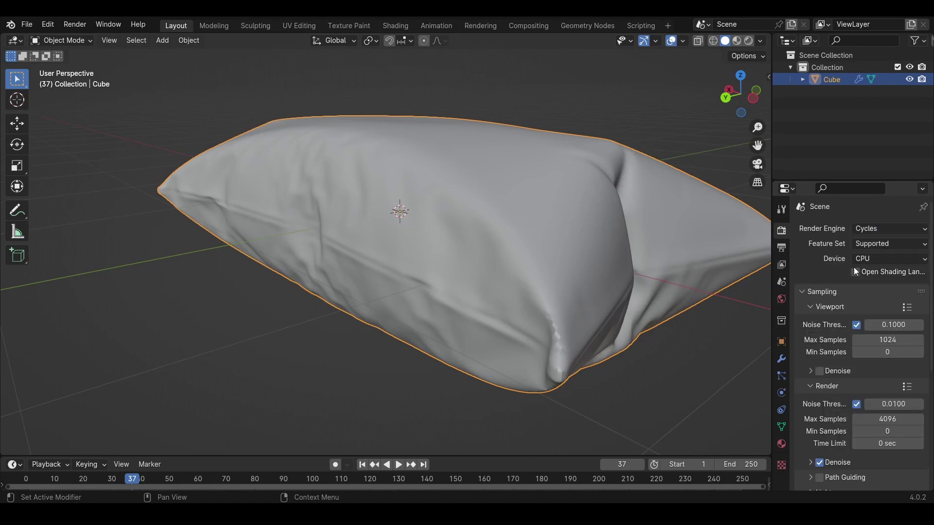
left_click(889, 260)
left_click(883, 285)
Set viewport noise threshold to 1.0 and viewport max samples to 100.
left_click(901, 324)
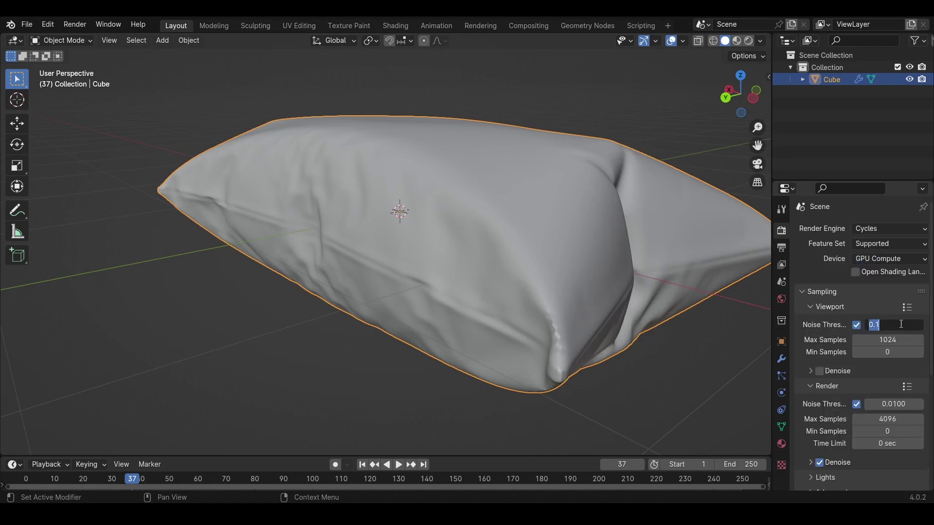
key("Return")
left_click(886, 339)
type("1")
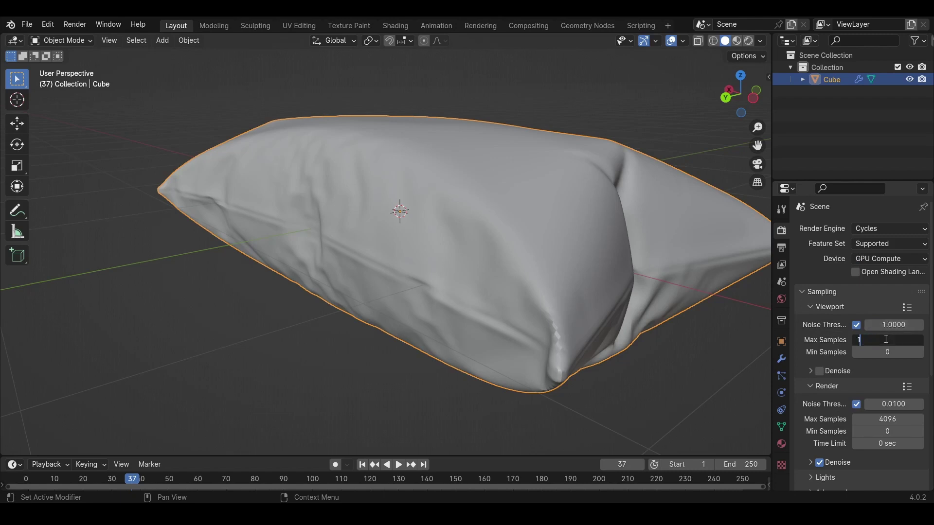
type("00")
key("Return")
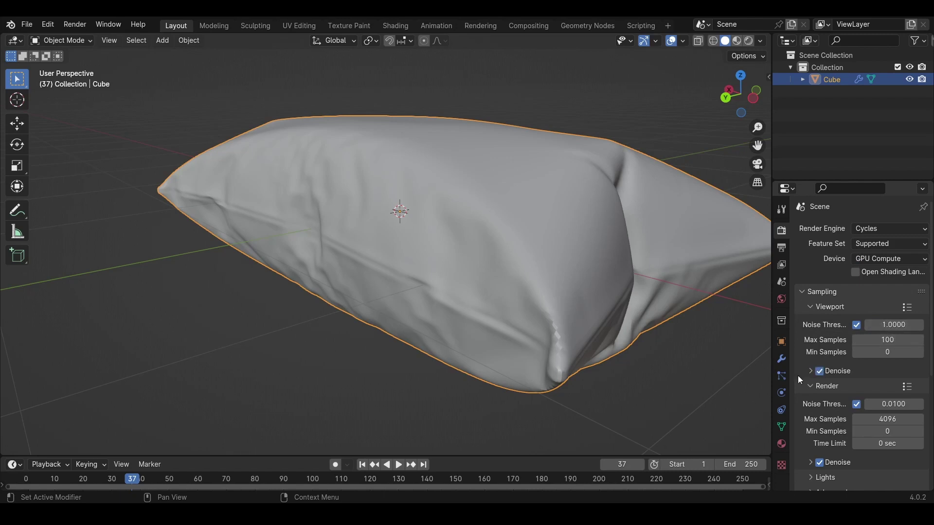
Add a plane beneath the pillow.
scroll(279, 180, "down", 3)
middle_click_drag(279, 180, 363, 229)
key("shift+a")
mouse_move(363, 230)
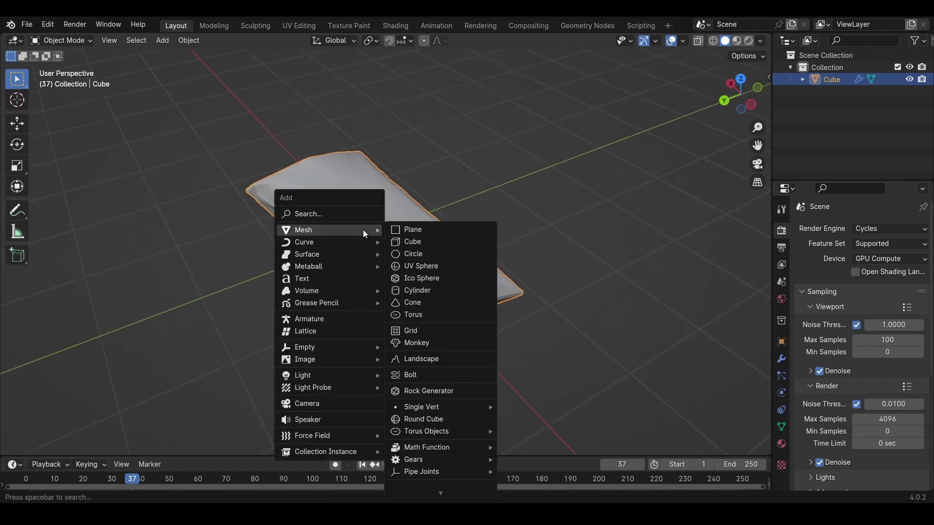
left_click(423, 233)
Scale the pillow down to about 0.3 and the plane up to about 1.8.
left_click(428, 256)
key("s")
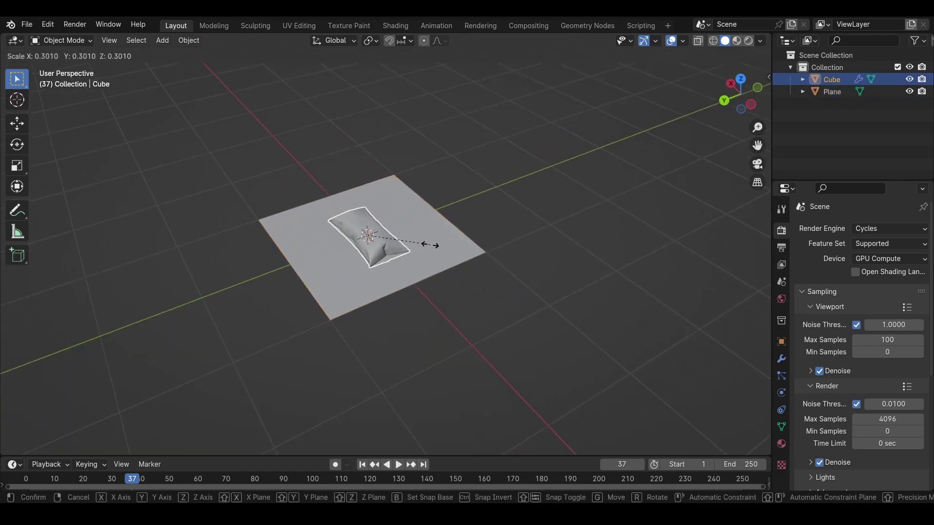
left_click(426, 244)
left_click(428, 244)
key("s")
left_click(497, 245)
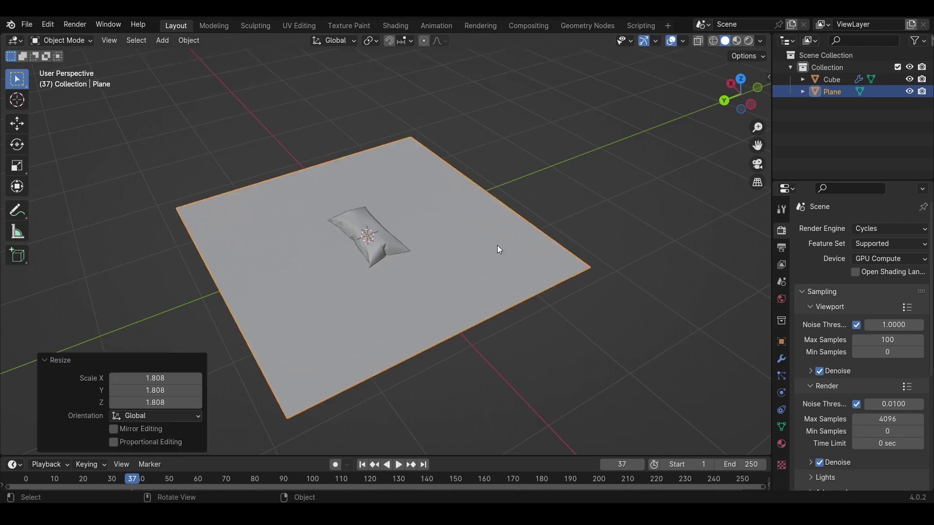
key("Tab")
left_click(526, 206)
Extrude the plane's edge along Y, then up along Z to form a back wall.
key("2")
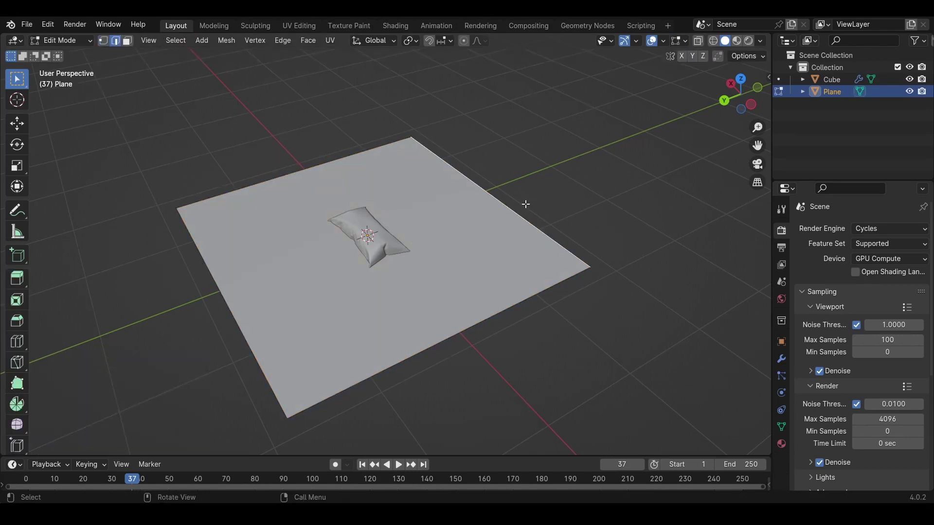
left_click(567, 218)
key("e")
key("y")
left_click(634, 209)
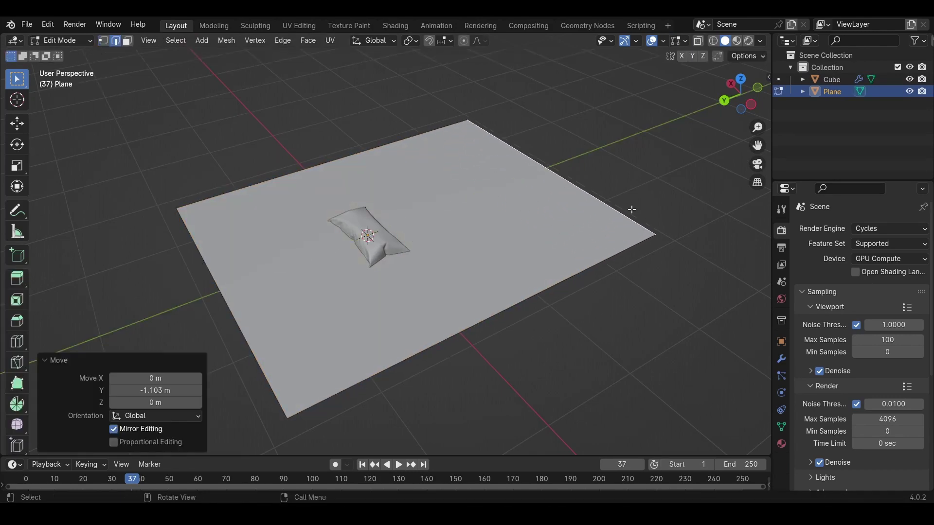
key("e")
key("z")
left_click(612, 394)
Bevel the floor-wall edge with 28 segments.
left_click(579, 188)
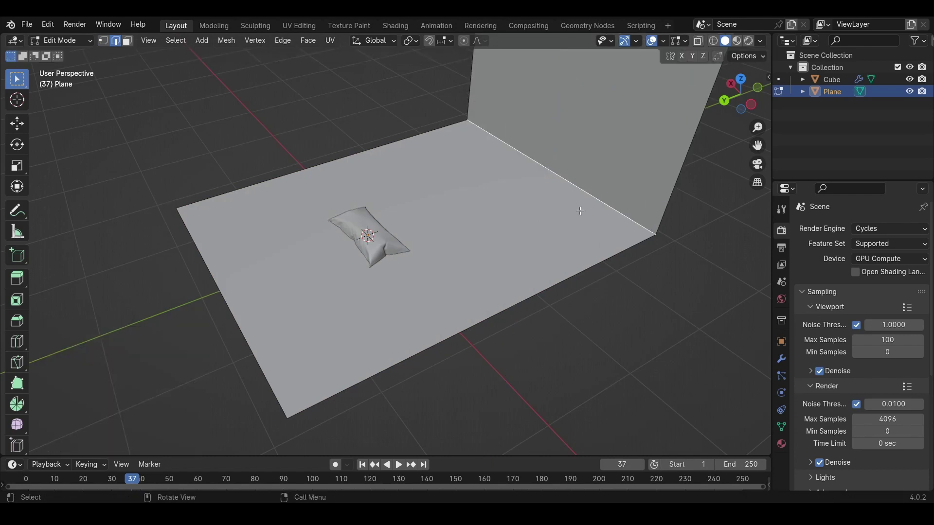
key("ctrl+b")
scroll(606, 351, "up", 20)
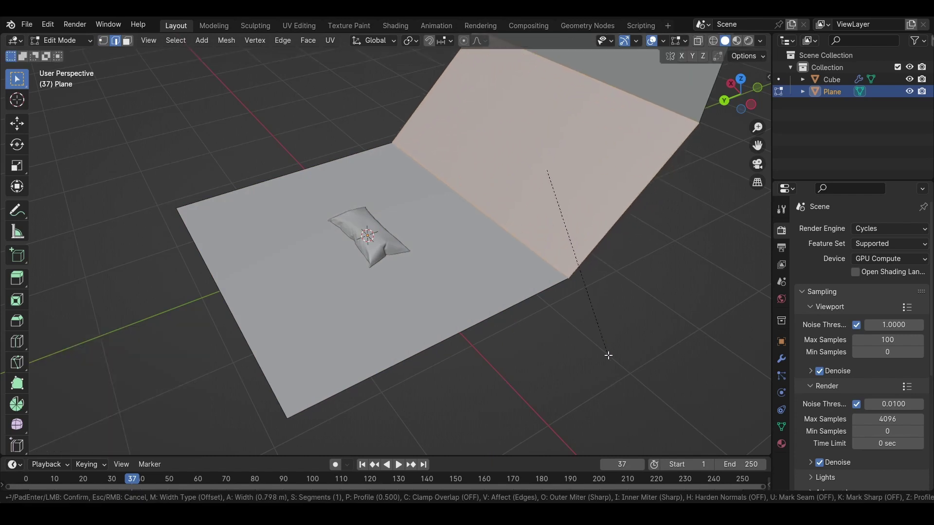
left_click(642, 354)
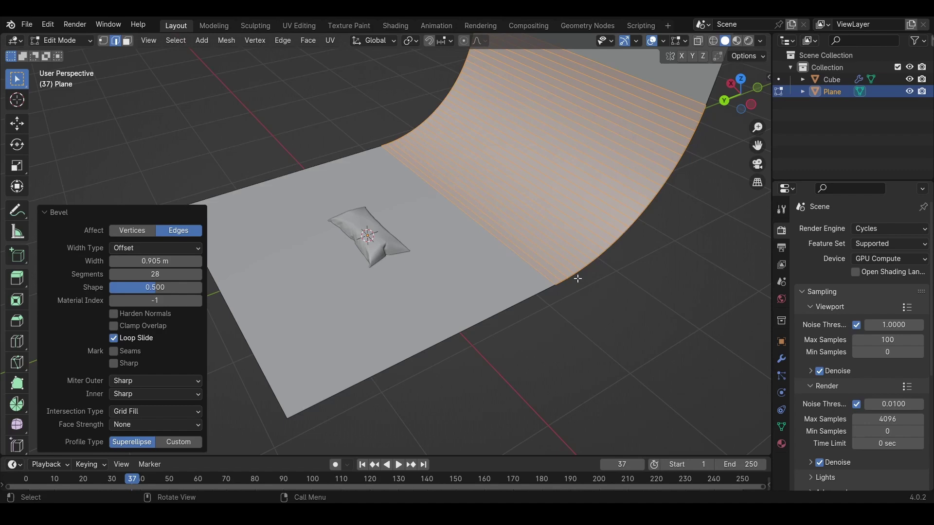
In Object Mode, widen the backdrop plane along X.
key("Tab")
middle_click_drag(535, 292, 518, 265)
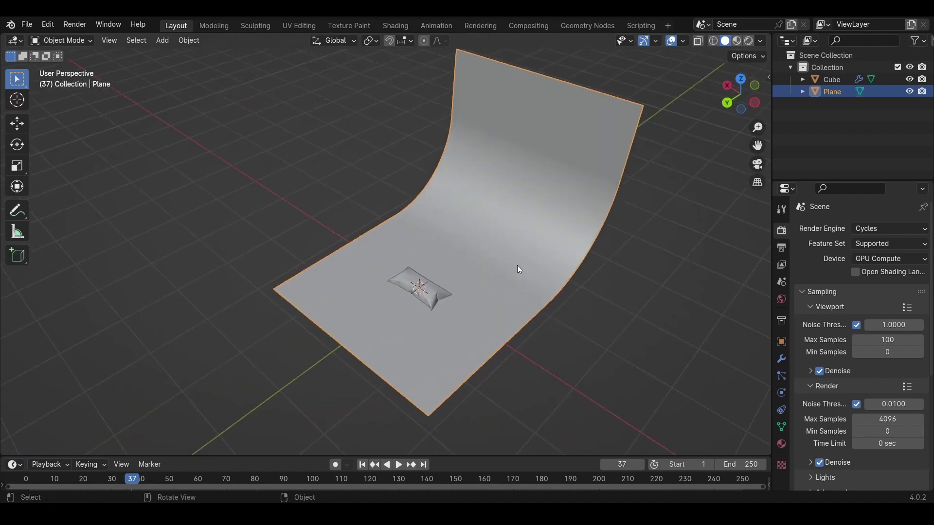
key("s")
key("x")
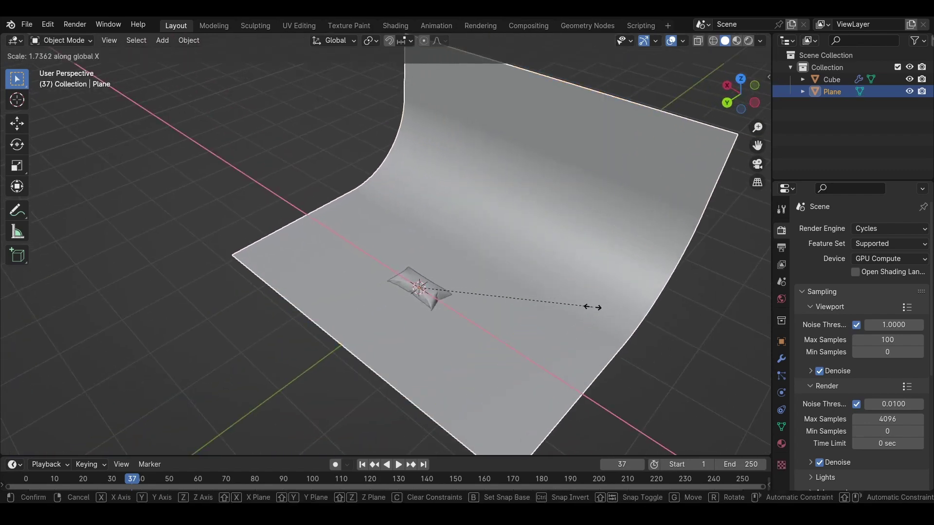
left_click(600, 311)
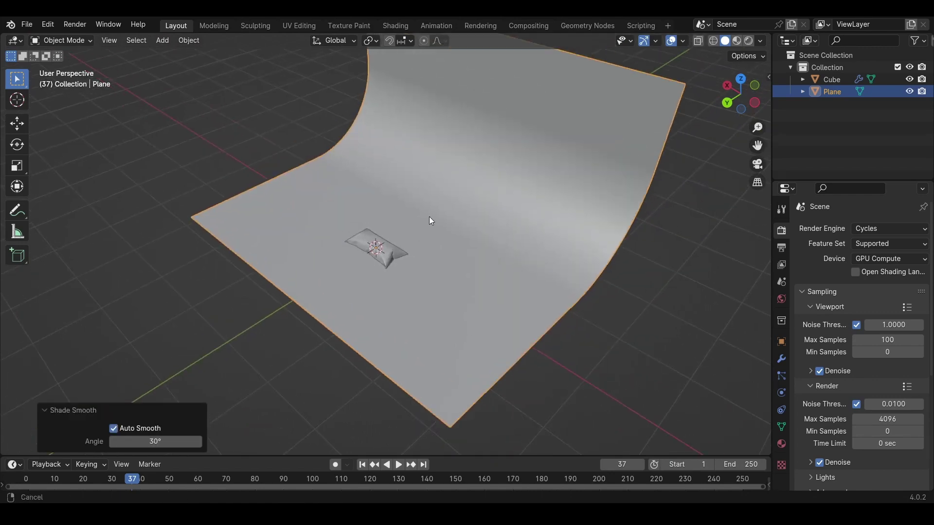
Shade the backdrop smooth at 30°.
right_click(463, 182)
left_click(463, 182)
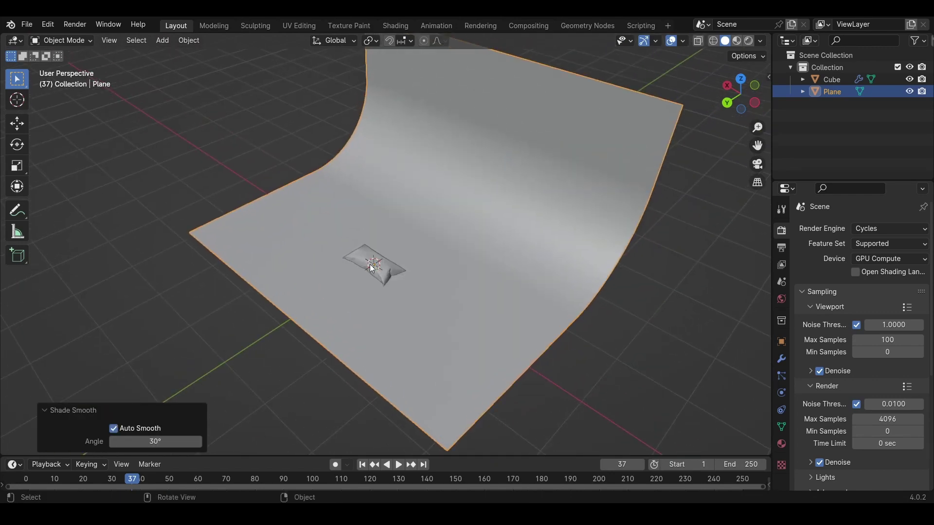
scroll(372, 268, "up", 5)
Add an area light and raise it 1.302 m above the pillow.
key("shift+a")
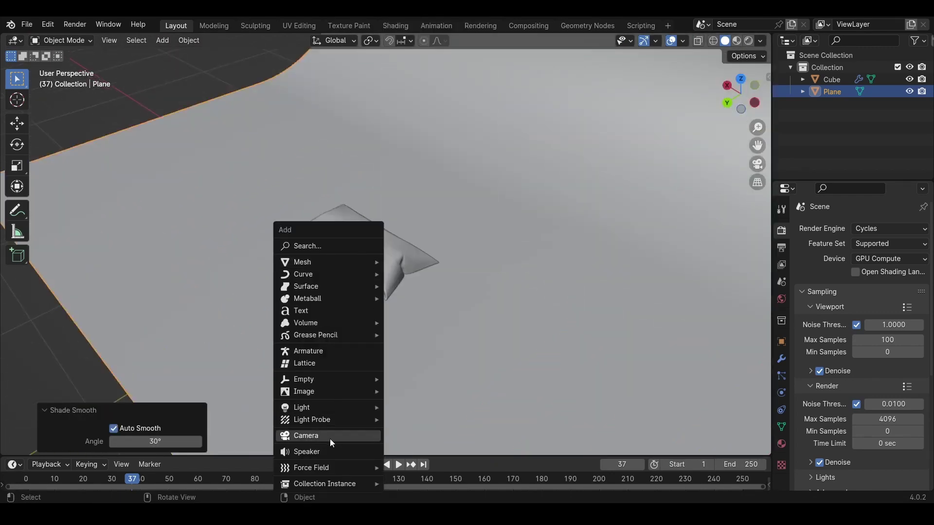
mouse_move(326, 407)
left_click(428, 446)
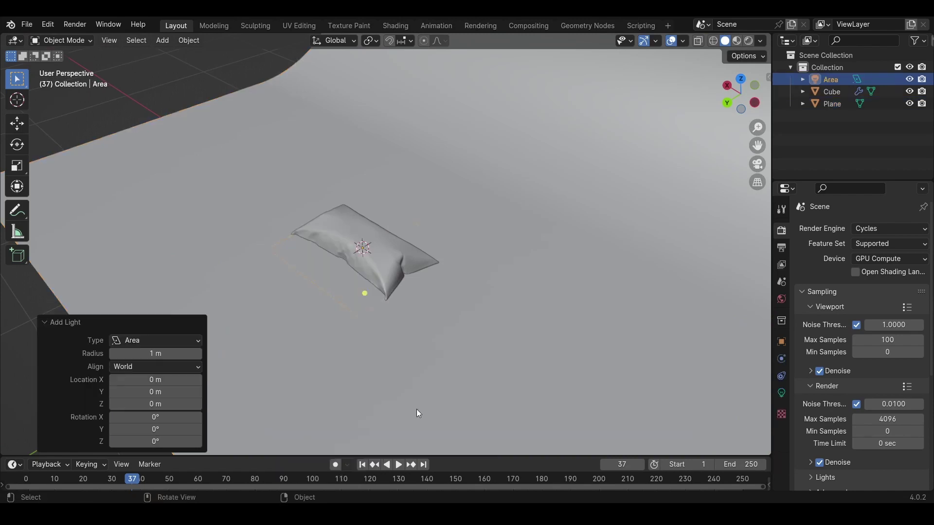
key("g")
key("z")
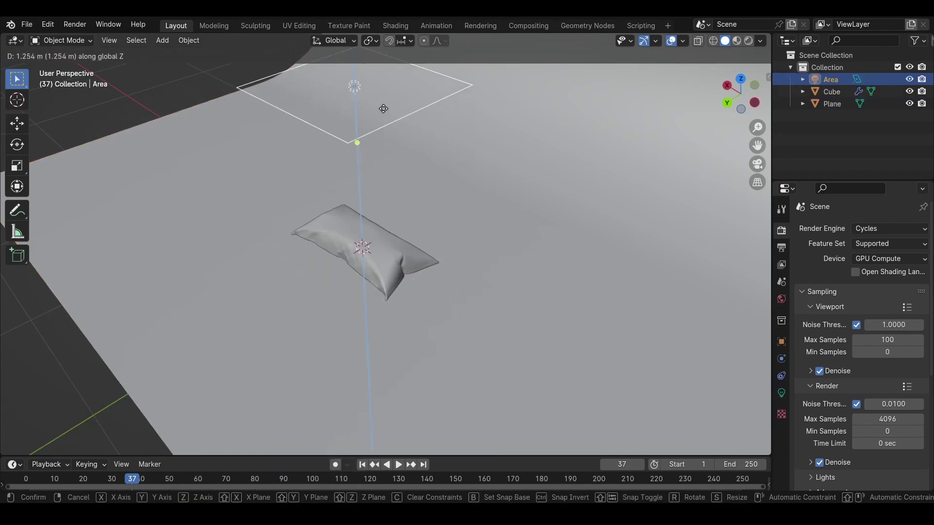
key("Return")
Increase the area light's power to 74.3 W.
left_click(781, 394)
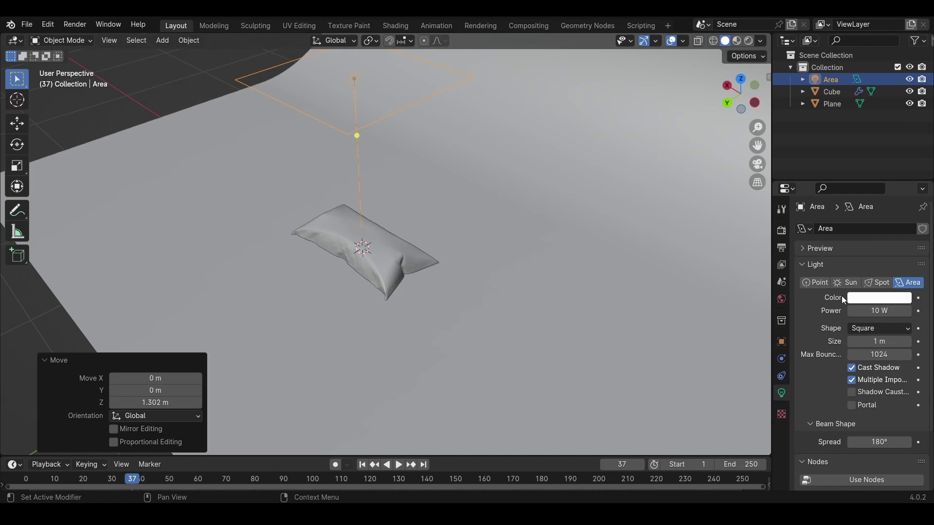
left_click_drag(870, 311, 890, 311)
middle_click_drag(357, 228, 407, 253)
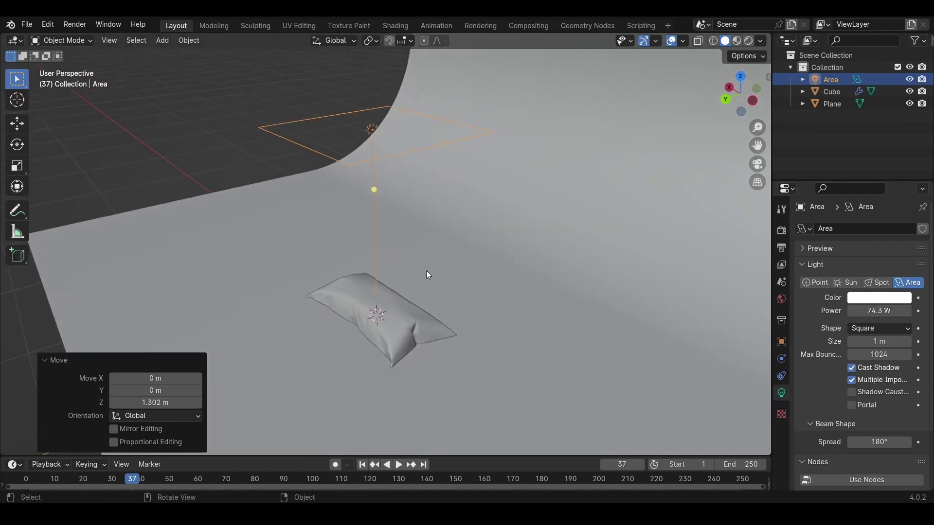
Duplicate the area light, slide it sideways along Y, and tilt it -47.8° on X toward the pillow.
key("shift+d")
key("y")
left_click(169, 323)
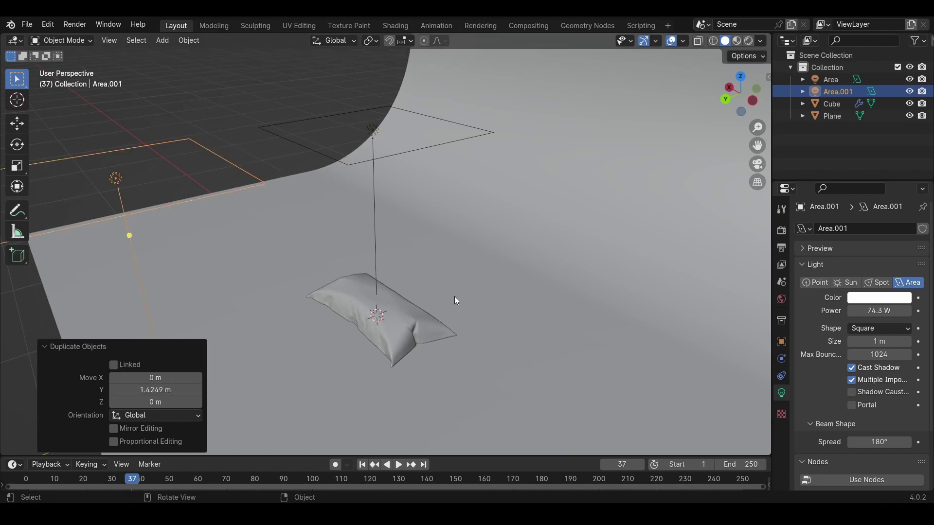
key("r")
key("x")
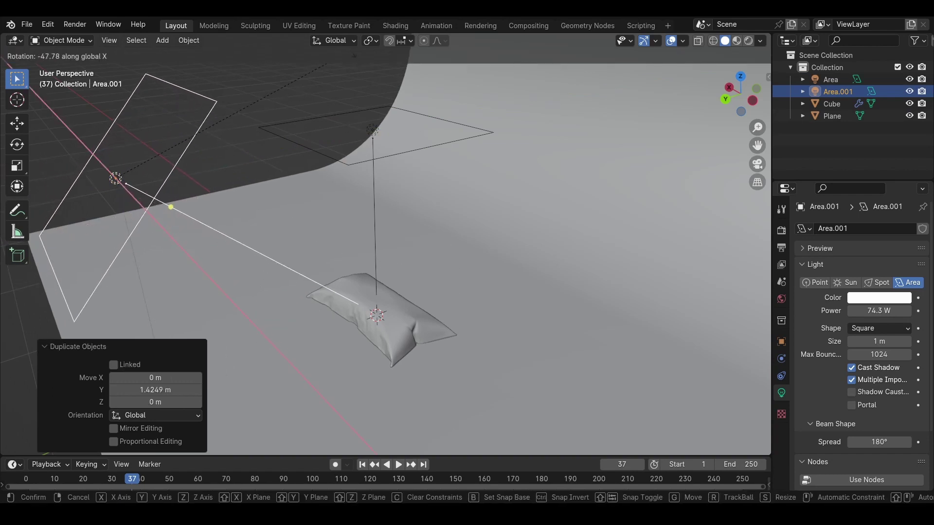
left_click(352, 68)
middle_click_drag(351, 74, 411, 152)
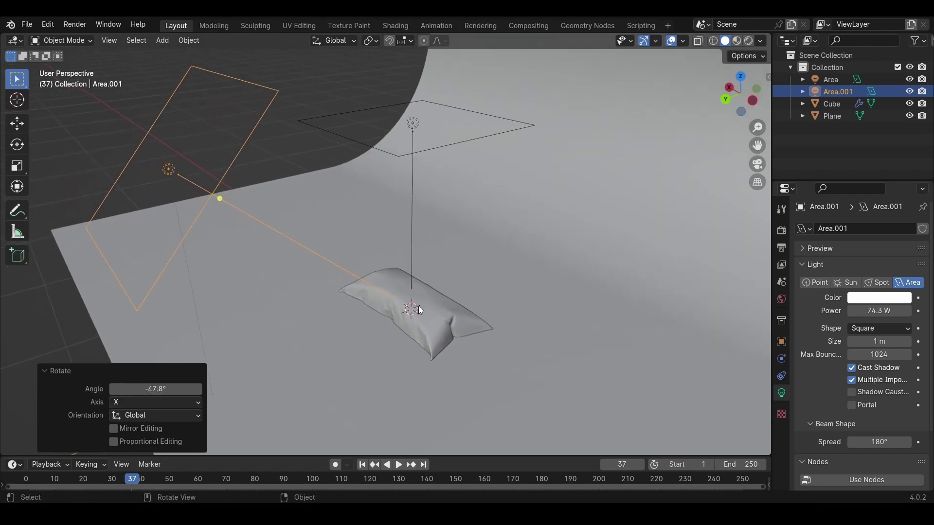
Raise the pillow vertically by about 0.15 m.
left_click(420, 309)
middle_click_drag(420, 309, 431, 235)
key("g")
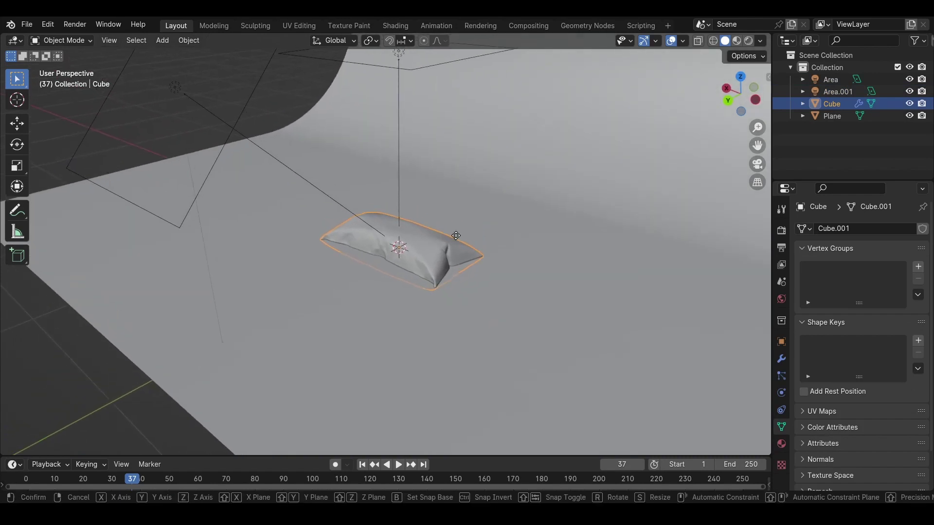
key("z")
left_click(454, 214)
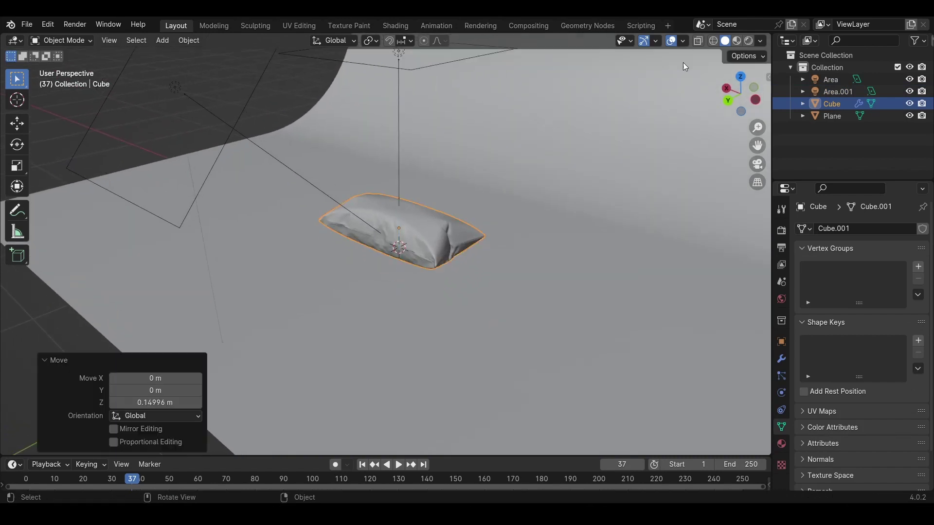
Switch the viewport to Rendered shading and draw a render region around the pillow.
left_click(749, 41)
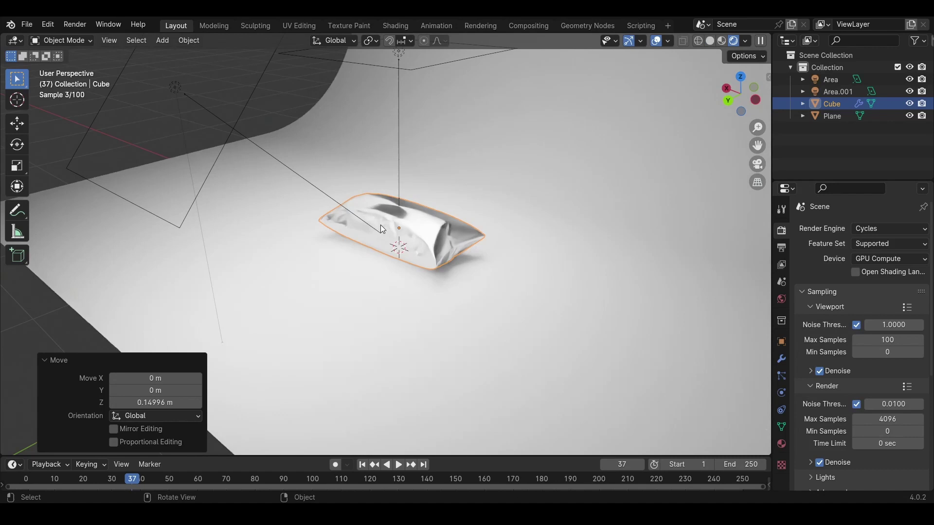
scroll(416, 228, "up", 2)
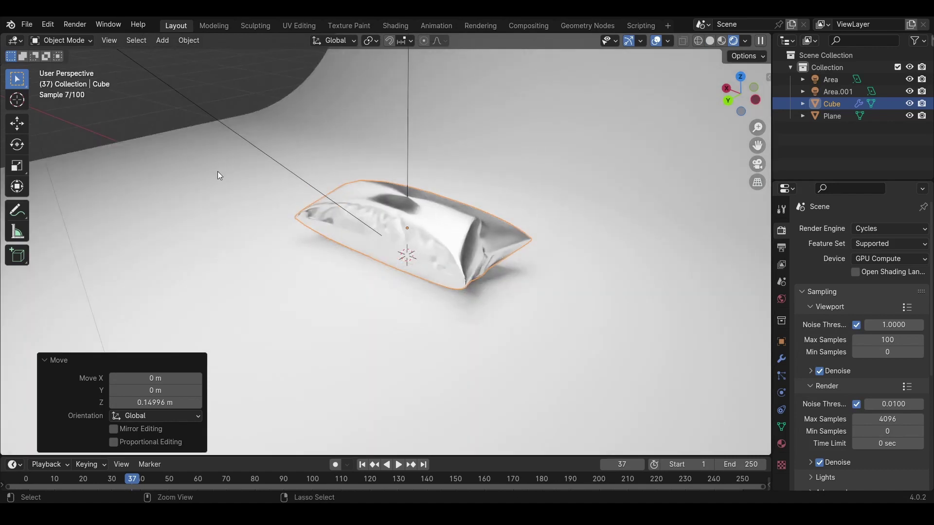
key("ctrl+b")
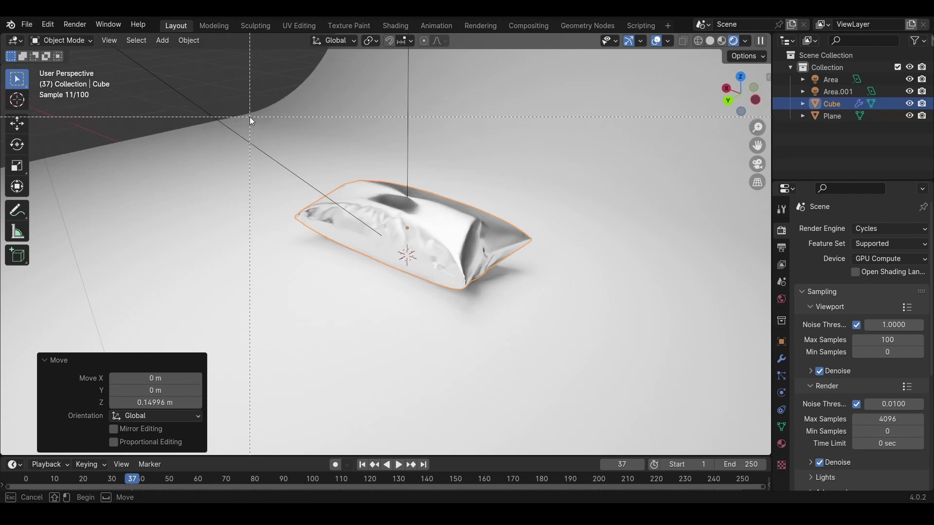
left_click_drag(251, 118, 287, 190)
left_click_drag(544, 309, 617, 354)
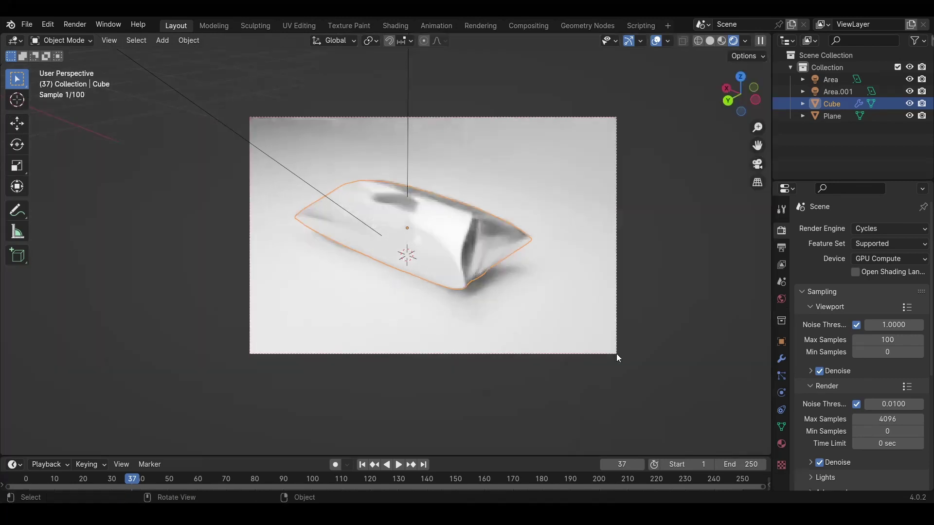
Redraw a tighter render region around the pillow, then select the backdrop plane's material settings.
key("ctrl+b")
left_click_drag(263, 142, 414, 251)
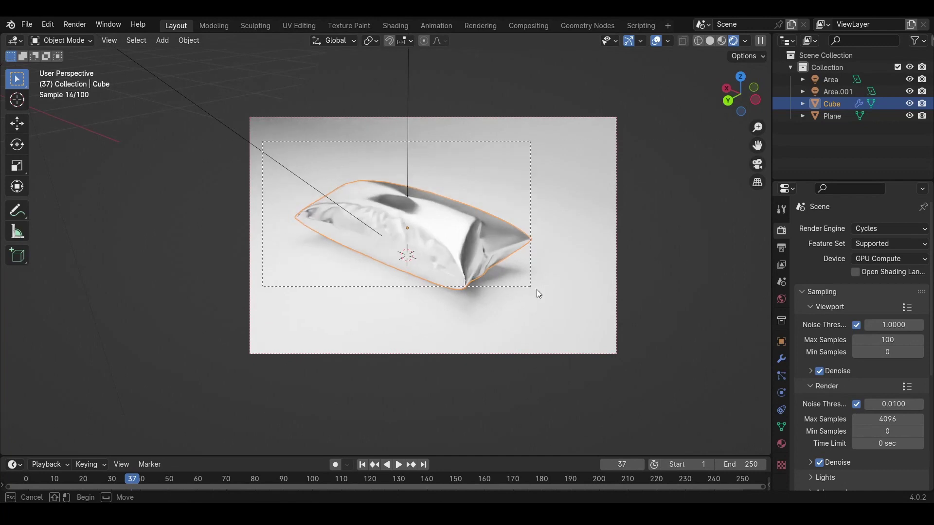
left_click_drag(559, 306, 565, 308)
left_click(682, 339)
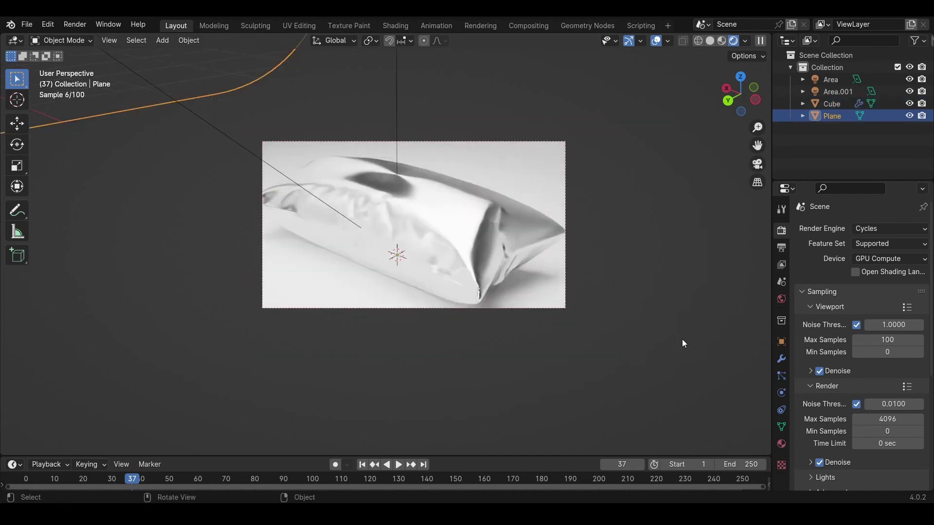
left_click(780, 450)
Give the backdrop a new material and drag its base colour value down to near-black 0.135.
left_click(848, 275)
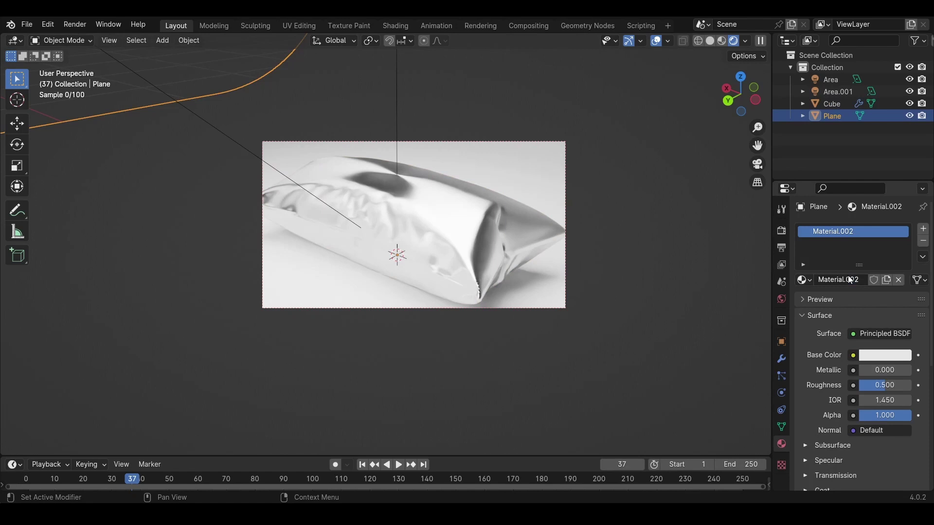
left_click(886, 355)
left_click_drag(905, 221, 904, 274)
Select the pillow and the overhead area light, then show the scene's render settings.
left_click(421, 256)
middle_click_drag(421, 256, 428, 229)
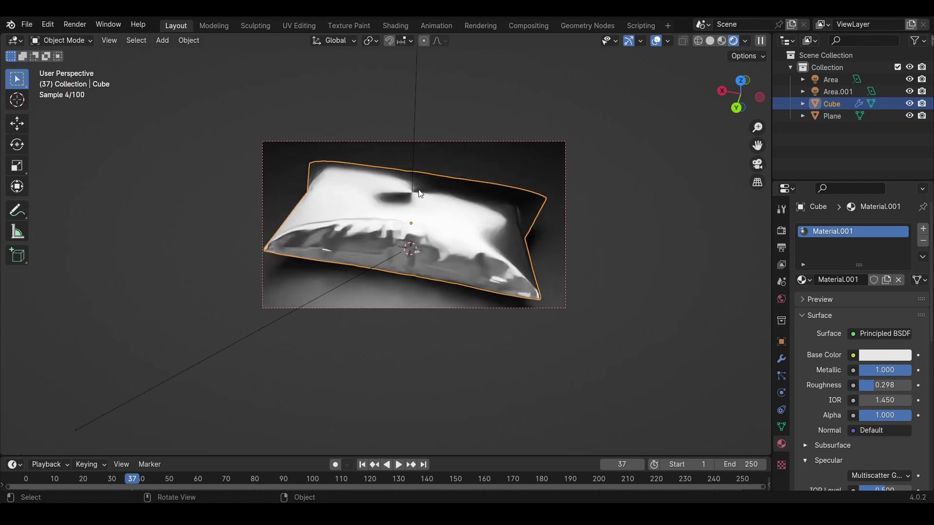
left_click(412, 167)
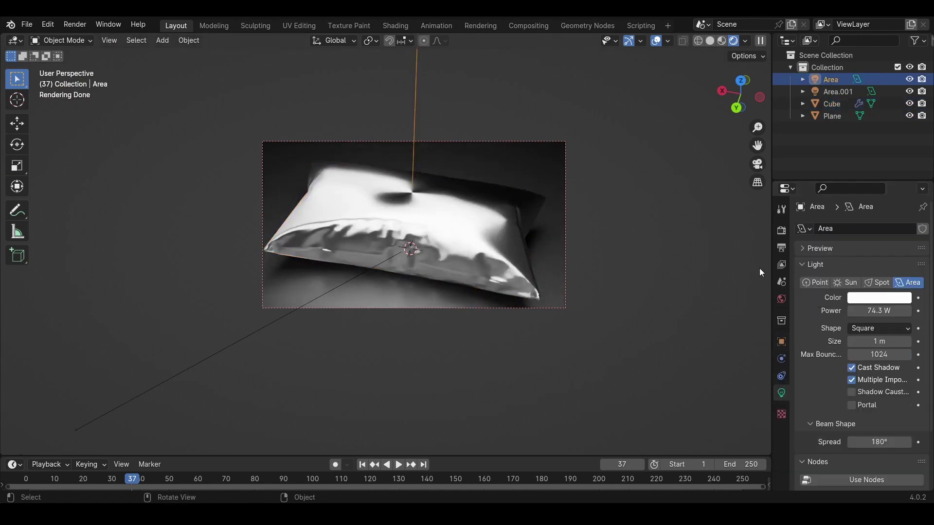
left_click(781, 231)
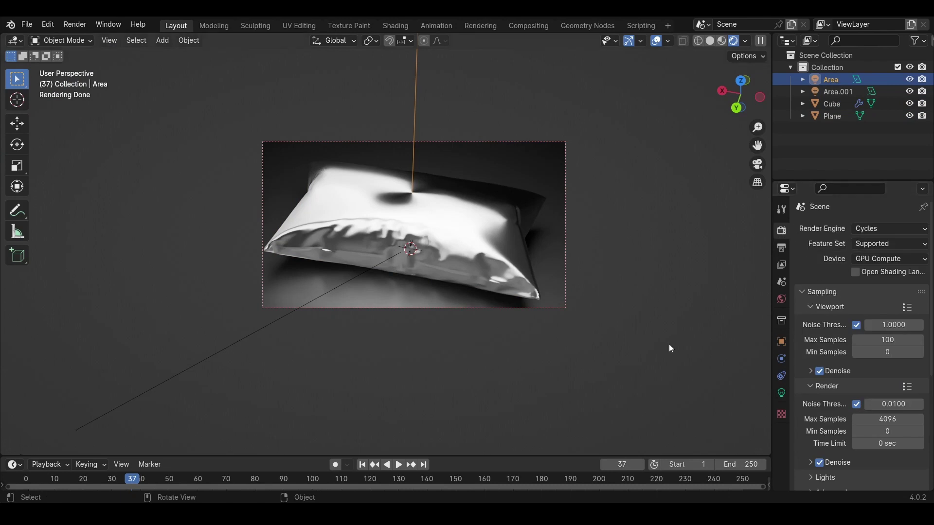